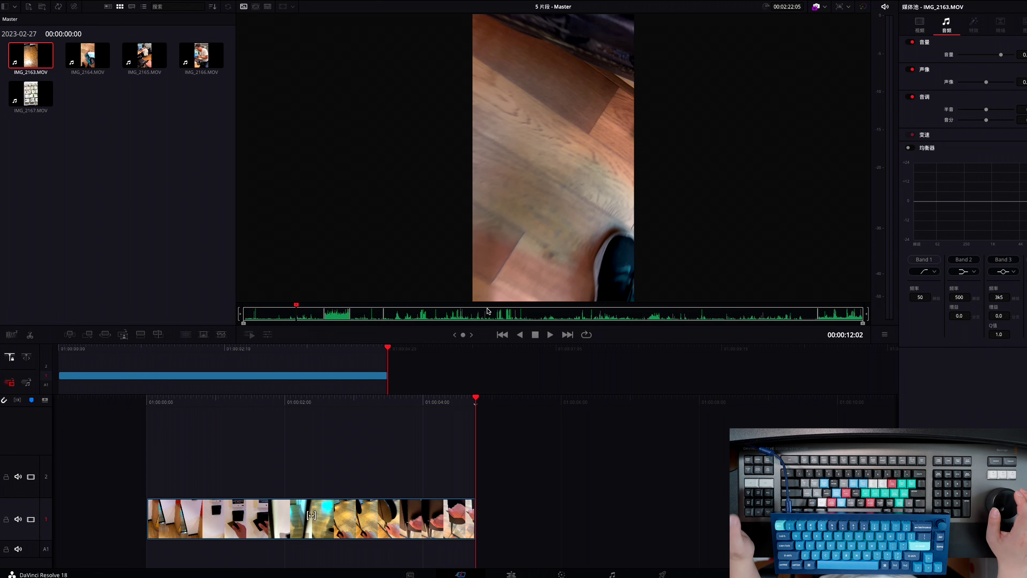
Set the In point at 00:00:10:07 on the IMG_2163.MOV footage in the source tape.
{"action": "key", "text": "j"}
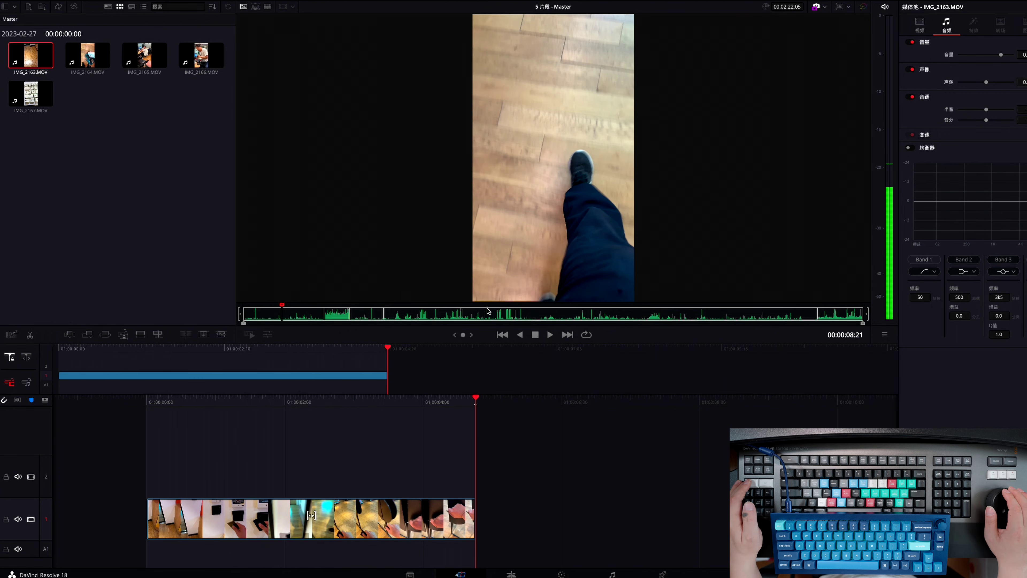
{"action": "key", "text": "j"}
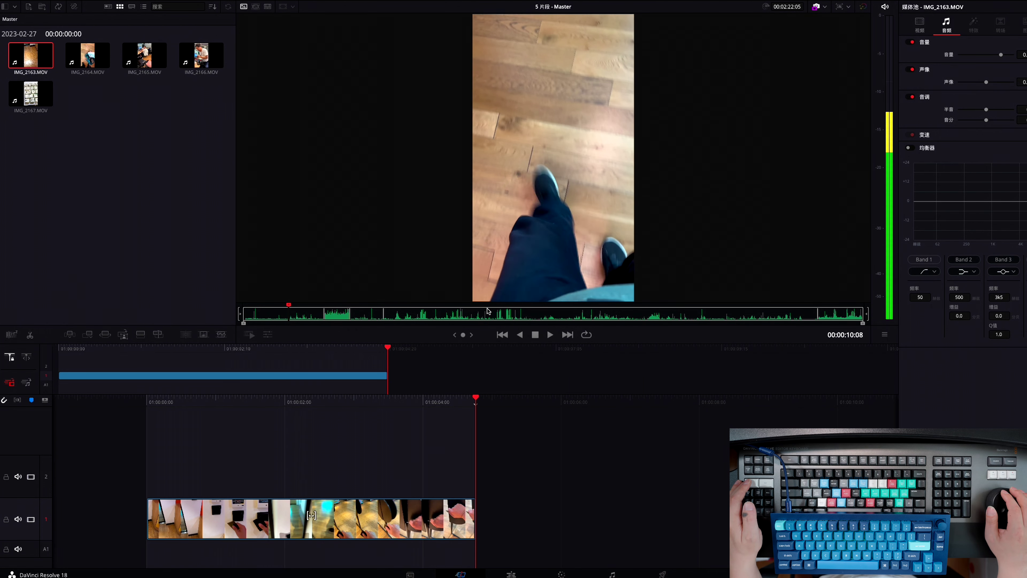
{"action": "key", "text": "k"}
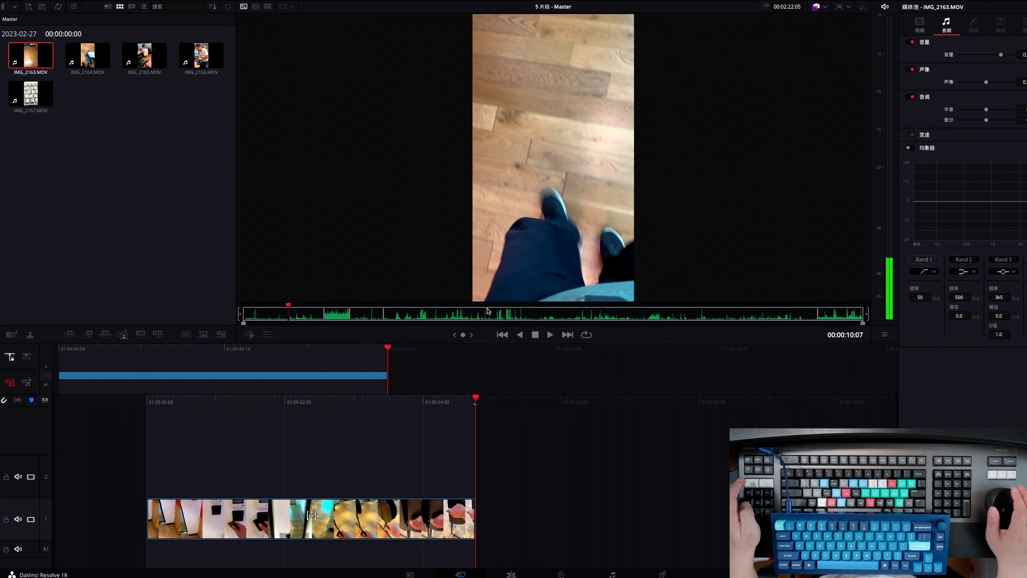
{"action": "key", "text": "i"}
Set the Out point at 00:00:13:17, on the held black package, and append the marked range to the end of the timeline.
{"action": "key", "text": "l"}
{"action": "key", "text": "l"}
{"action": "key", "text": "l"}
{"action": "key", "text": "Left"}
{"action": "key", "text": "Left"}
{"action": "key", "text": "Left"}
{"action": "key", "text": "Left"}
{"action": "key", "text": "Left"}
{"action": "key", "text": "Left"}
{"action": "key", "text": "Left"}
{"action": "key", "text": "Left"}
{"action": "key", "text": "Left"}
{"action": "key", "text": "Left"}
{"action": "key", "text": "Left"}
{"action": "key", "text": "Left"}
{"action": "key", "text": "Left"}
{"action": "key", "text": "Left"}
{"action": "key", "text": "Left"}
{"action": "key", "text": "Left"}
{"action": "key", "text": "Left"}
{"action": "key", "text": "Left"}
{"action": "key", "text": "Left"}
{"action": "key", "text": "Left"}
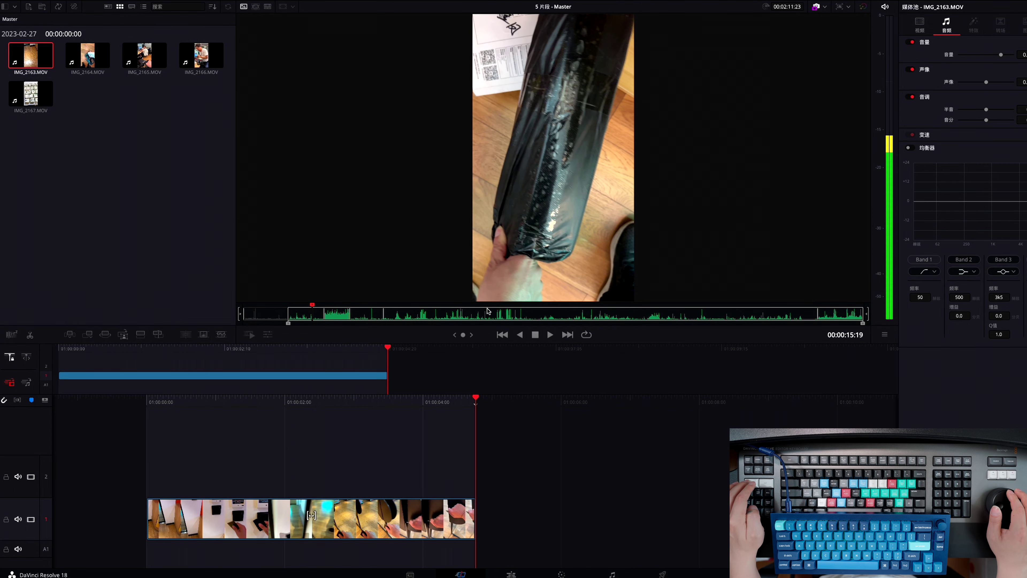
{"action": "key", "text": "Right"}
{"action": "key", "text": "Right"}
{"action": "key", "text": "Right"}
{"action": "key", "text": "Right"}
{"action": "key", "text": "Right"}
{"action": "key", "text": "Right"}
{"action": "key", "text": "Right"}
{"action": "key", "text": "Right"}
{"action": "key", "text": "Right"}
{"action": "key", "text": "Right"}
{"action": "key", "text": "Right"}
{"action": "key", "text": "Right"}
{"action": "key", "text": "Right"}
{"action": "key", "text": "Right"}
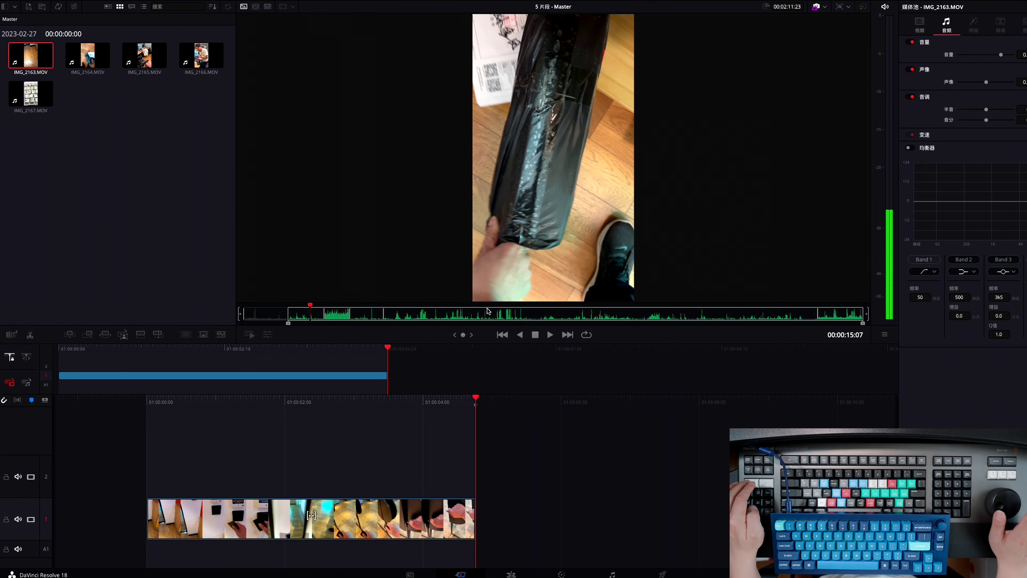
{"action": "key", "text": "Left"}
{"action": "key", "text": "Left"}
{"action": "key", "text": "Left"}
{"action": "key", "text": "Left"}
{"action": "key", "text": "Left"}
{"action": "key", "text": "Left"}
{"action": "key", "text": "Left"}
{"action": "key", "text": "Left"}
{"action": "key", "text": "Left"}
{"action": "key", "text": "Left"}
{"action": "key", "text": "Left"}
{"action": "key", "text": "Left"}
{"action": "key", "text": "Left"}
{"action": "key", "text": "Left"}
{"action": "key", "text": "Left"}
{"action": "key", "text": "Left"}
{"action": "key", "text": "Left"}
{"action": "key", "text": "Left"}
{"action": "key", "text": "Left"}
{"action": "key", "text": "Left"}
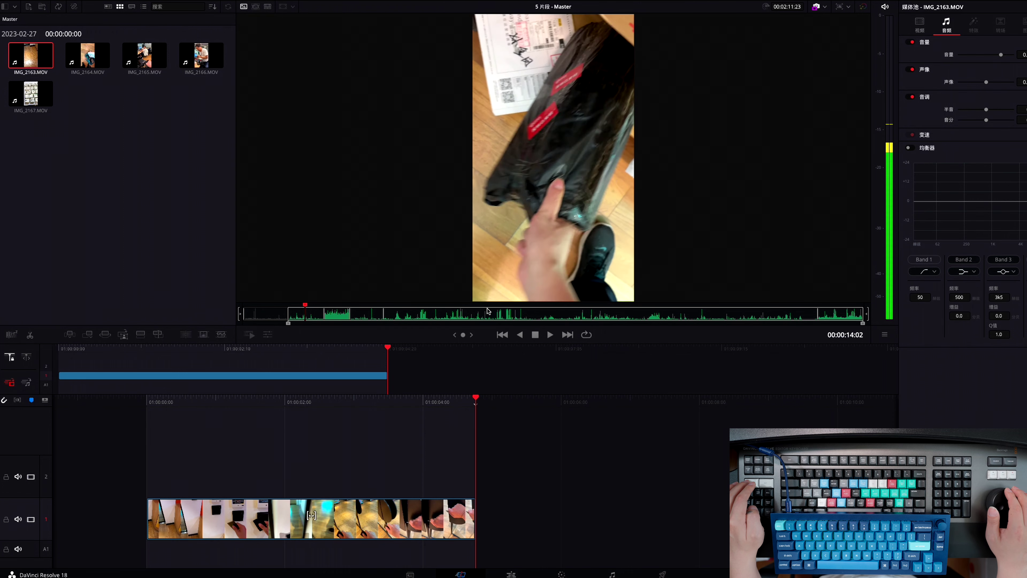
{"action": "key", "text": "Left"}
{"action": "key", "text": "Left"}
{"action": "key", "text": "Left"}
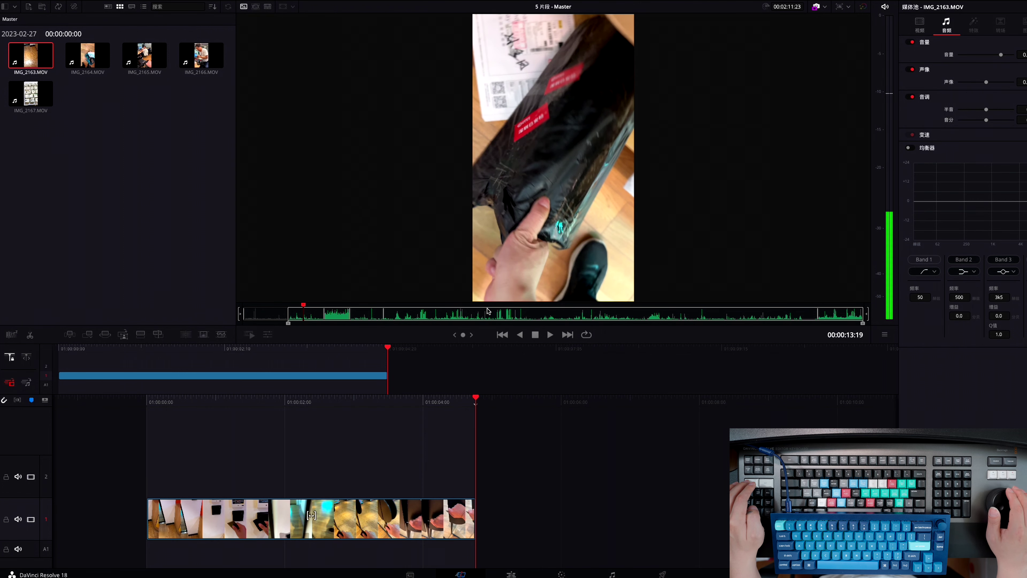
{"action": "key", "text": "Left"}
{"action": "key", "text": "o"}
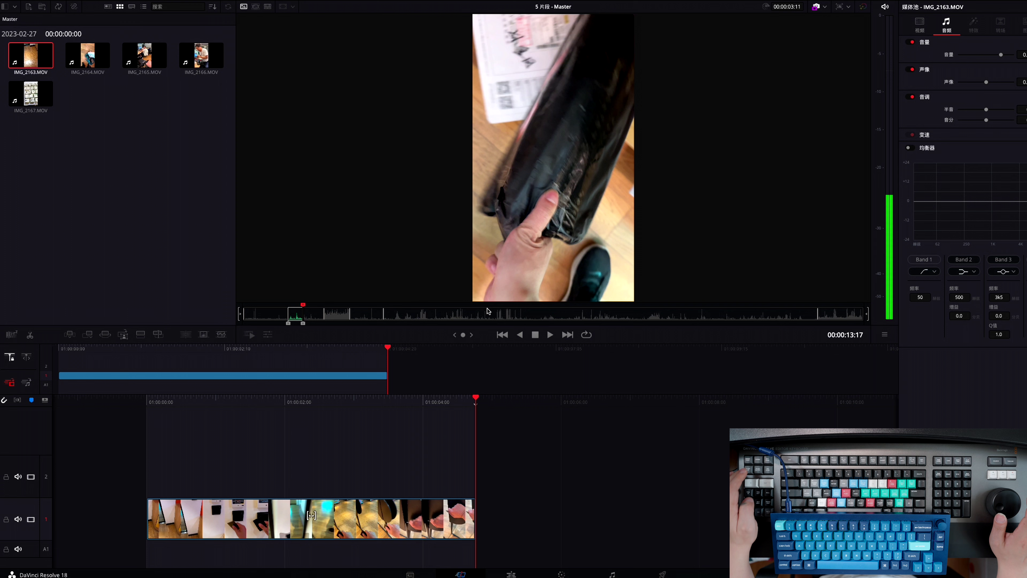
{"action": "key", "text": "shift+F12"}
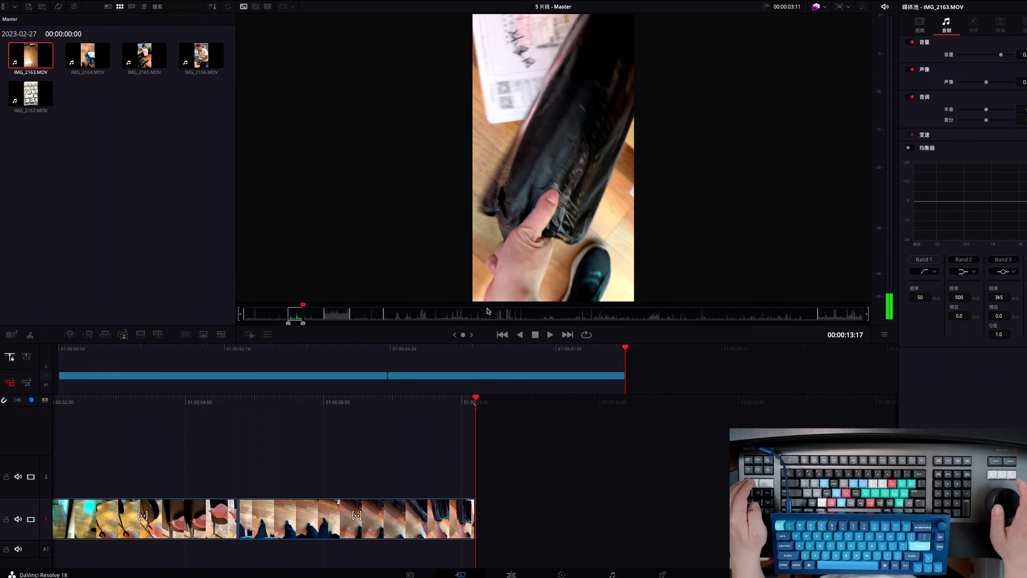
Review the cut between the first two timeline clips by playing back and forth across it.
{"action": "key", "text": "q"}
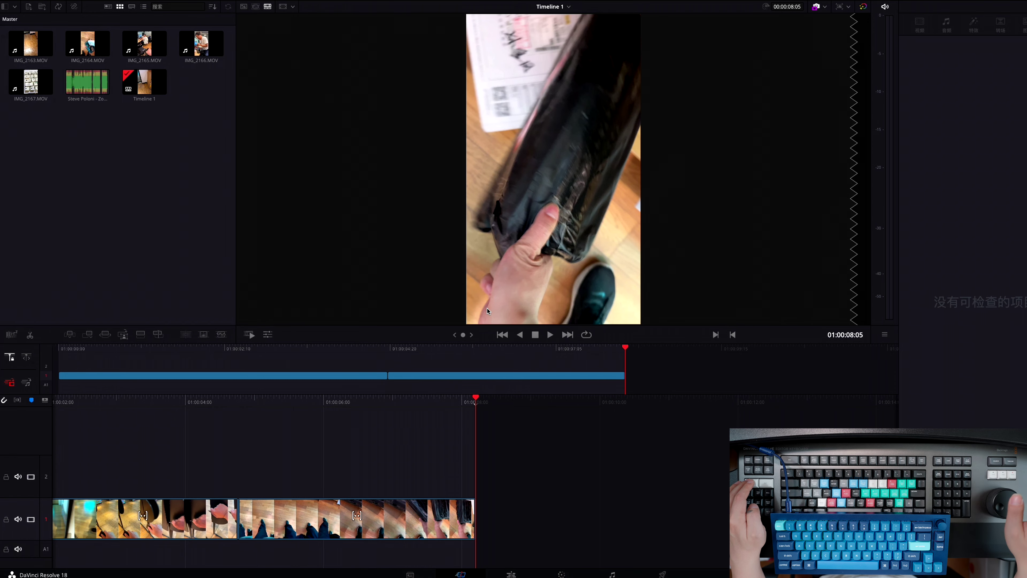
{"action": "key", "text": "j"}
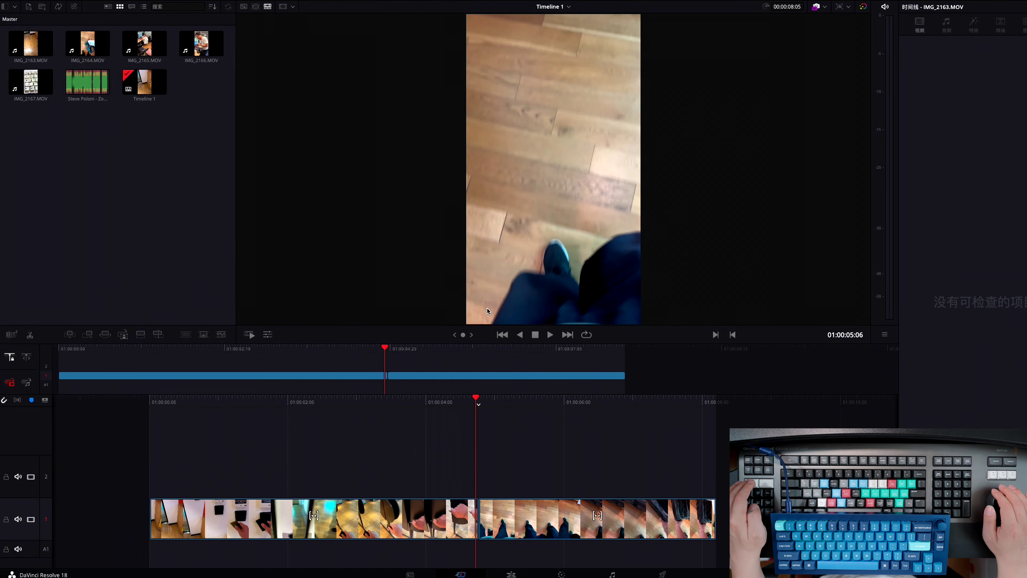
{"action": "key", "text": "l"}
{"action": "key", "text": "l"}
{"action": "key", "text": "j"}
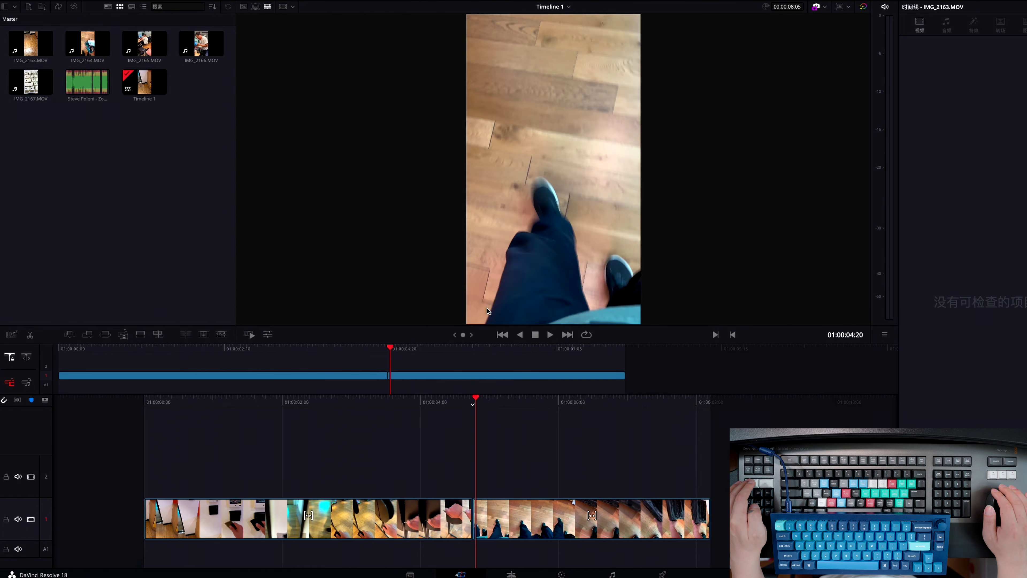
{"action": "key", "text": "l"}
{"action": "key", "text": "j"}
{"action": "key", "text": "l"}
{"action": "key", "text": "Right"}
{"action": "key", "text": "Right"}
{"action": "key", "text": "Right"}
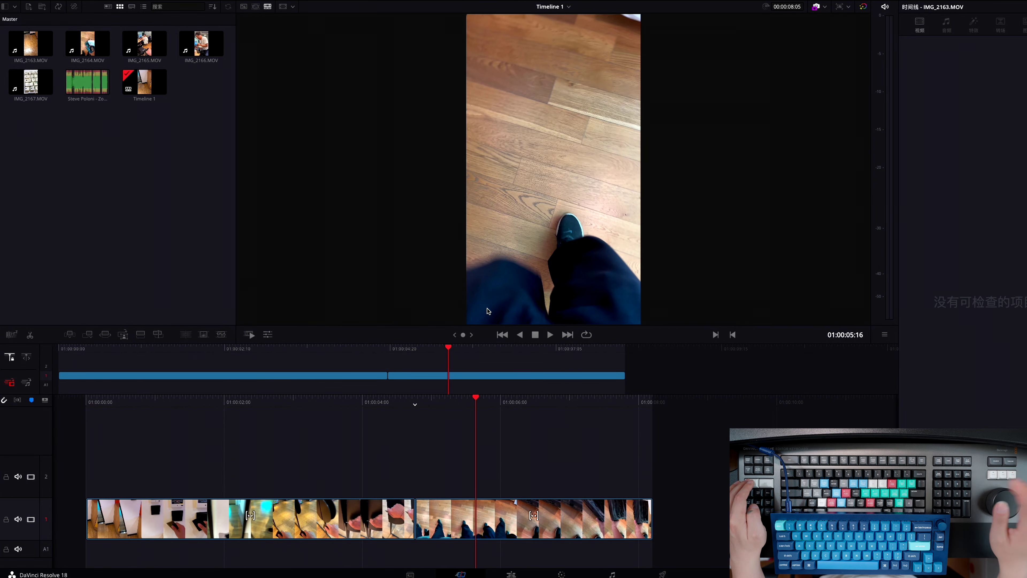
Return to the source tape, clear its Out point and set a new In point at about 00:00:25:08, in IMG_2165.MOV.
{"action": "key", "text": "q"}
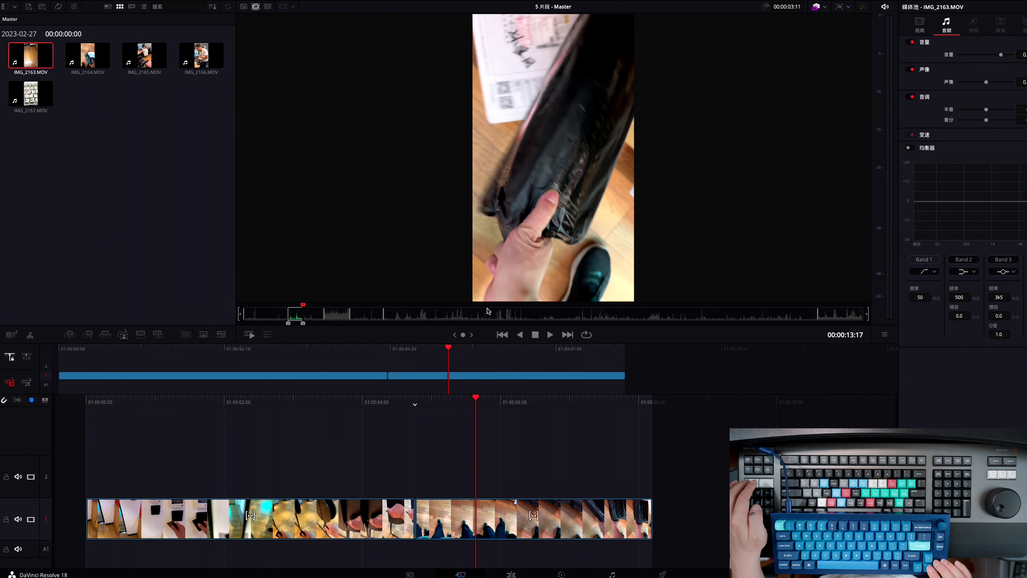
{"action": "key", "text": "alt+o"}
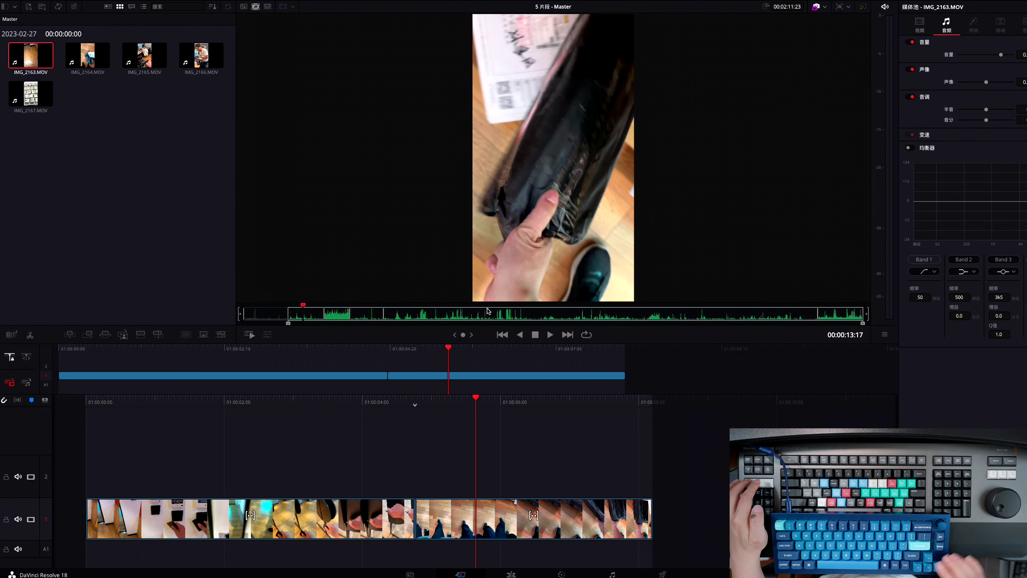
{"action": "key", "text": "shift+Right"}
{"action": "key", "text": "shift+Right"}
{"action": "key", "text": "shift+Right"}
{"action": "key", "text": "shift+Right"}
{"action": "key", "text": "shift+Right"}
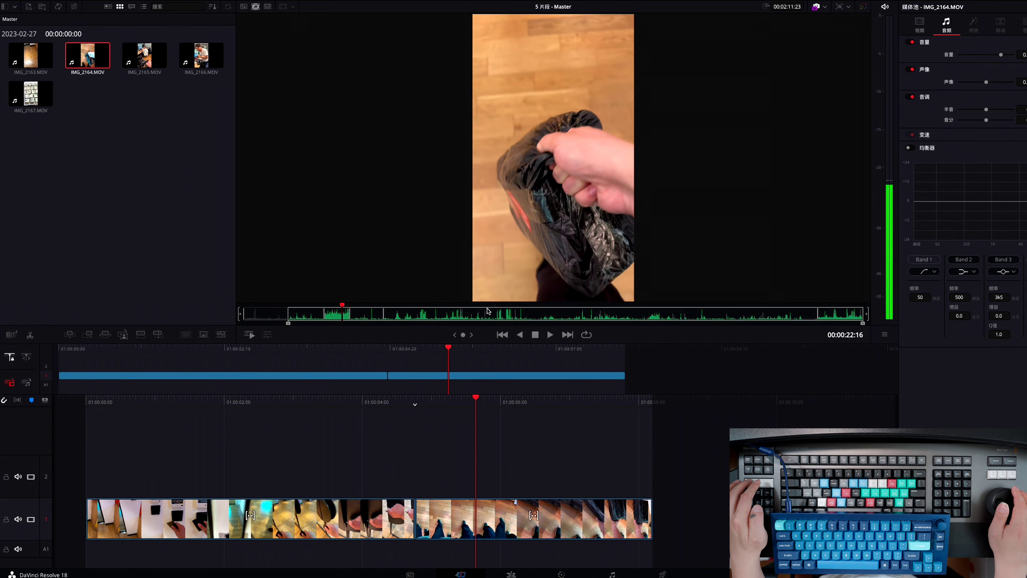
{"action": "key", "text": "shift+Right"}
{"action": "key", "text": "shift+Left"}
{"action": "key", "text": "Left"}
{"action": "key", "text": "Left"}
{"action": "key", "text": "shift+Left"}
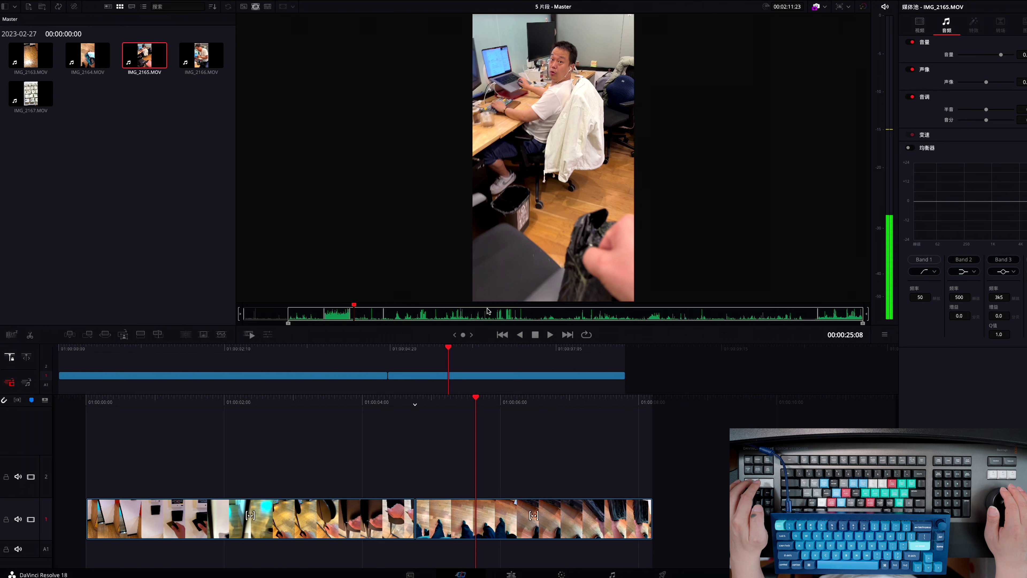
{"action": "key", "text": "k"}
{"action": "key", "text": "i"}
Set the Out point at 00:00:28:17 in IMG_2165.MOV and append the marked range to the end of the timeline.
{"action": "key", "text": "l"}
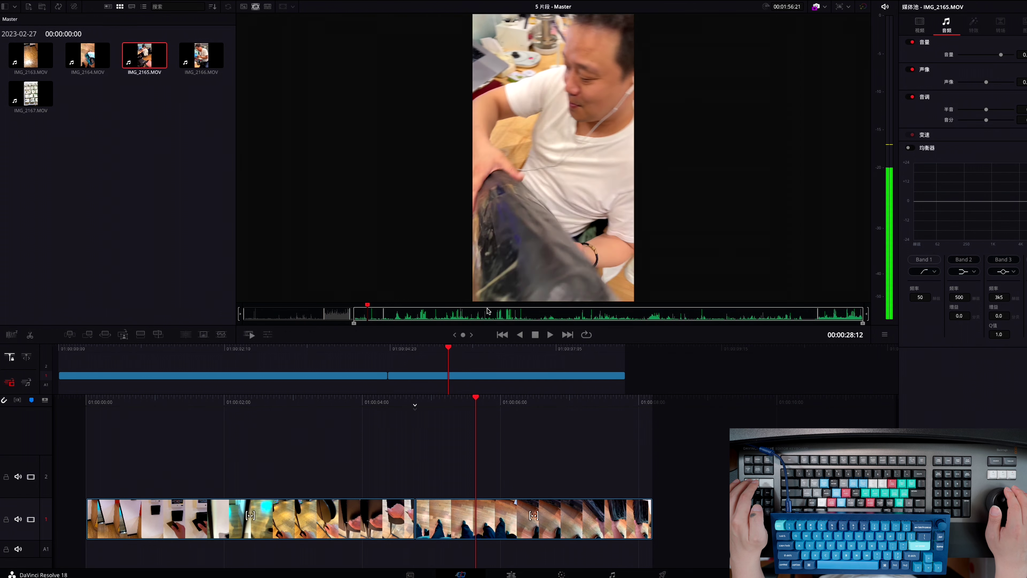
{"action": "key", "text": "o"}
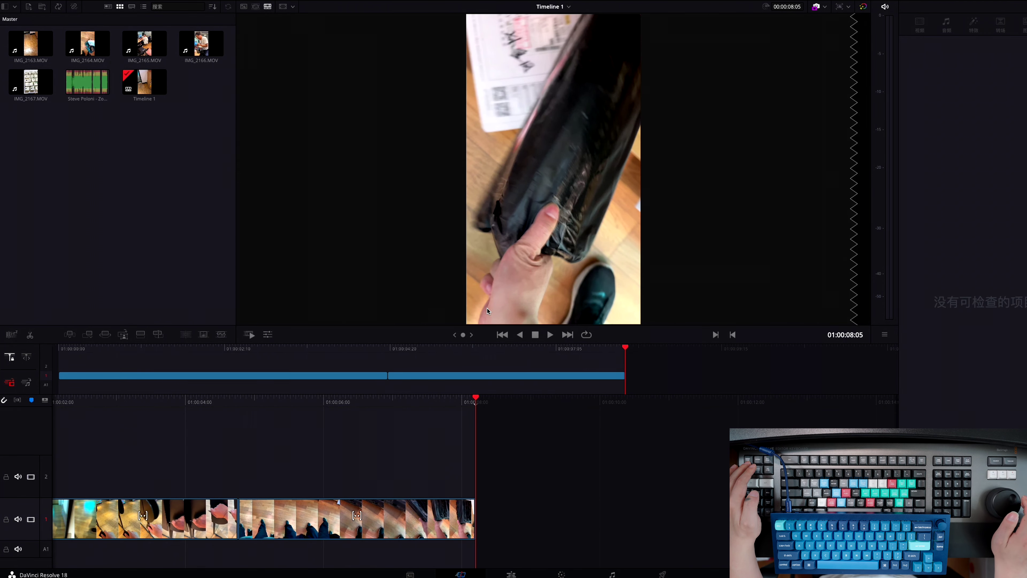
{"action": "key", "text": "q"}
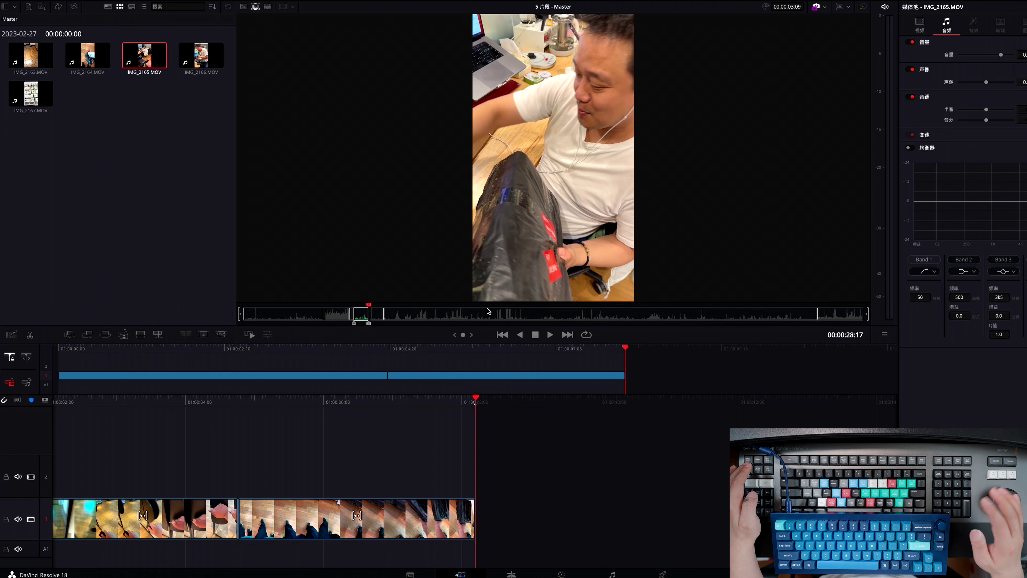
{"action": "key", "text": "shift+F12"}
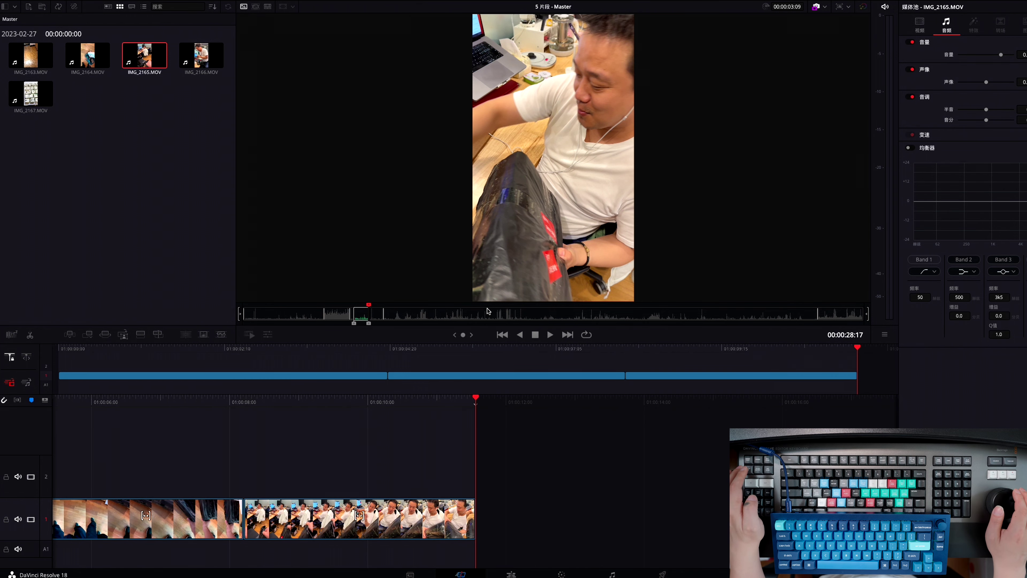
Play the timeline around the start of the newly appended IMG_2165.MOV clip to check the edit.
{"action": "key", "text": "q"}
{"action": "key", "text": "space"}
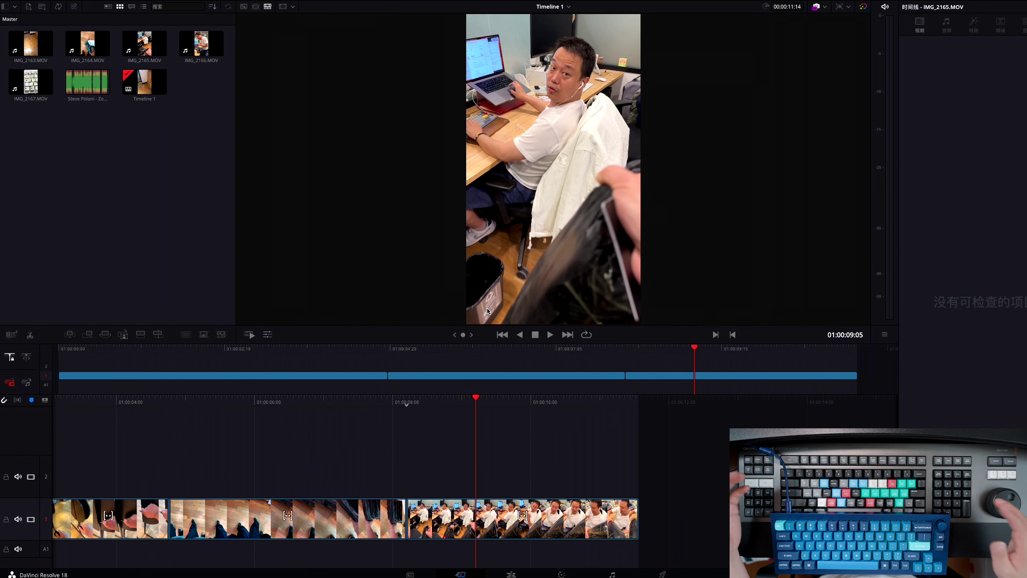
{"action": "key", "text": "q"}
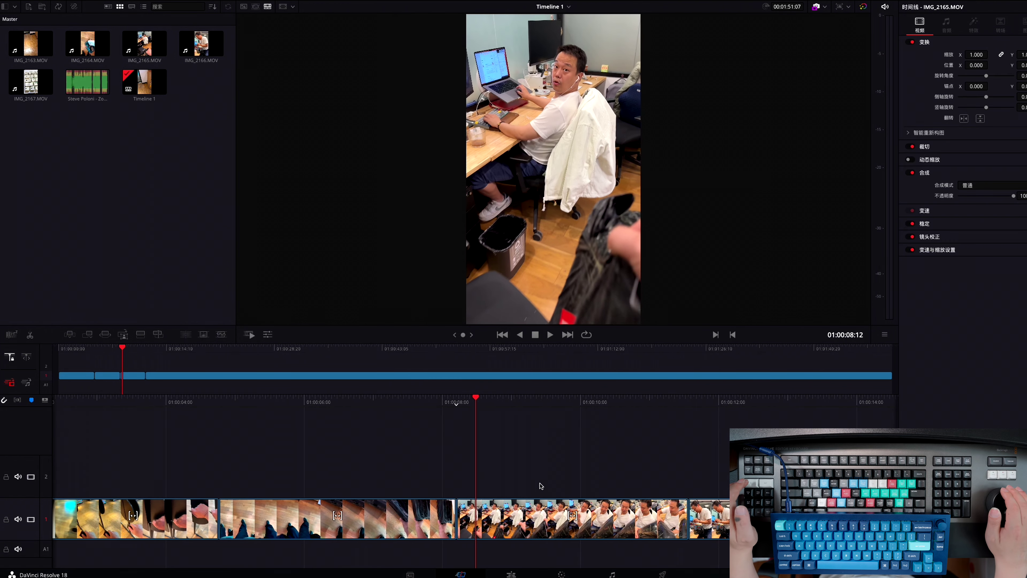
Step frame by frame across the cut between the IMG_2163.MOV and IMG_2165.MOV clips, ending on the frame at 01:00:08:05.
{"action": "key", "text": "Left"}
{"action": "key", "text": "Left"}
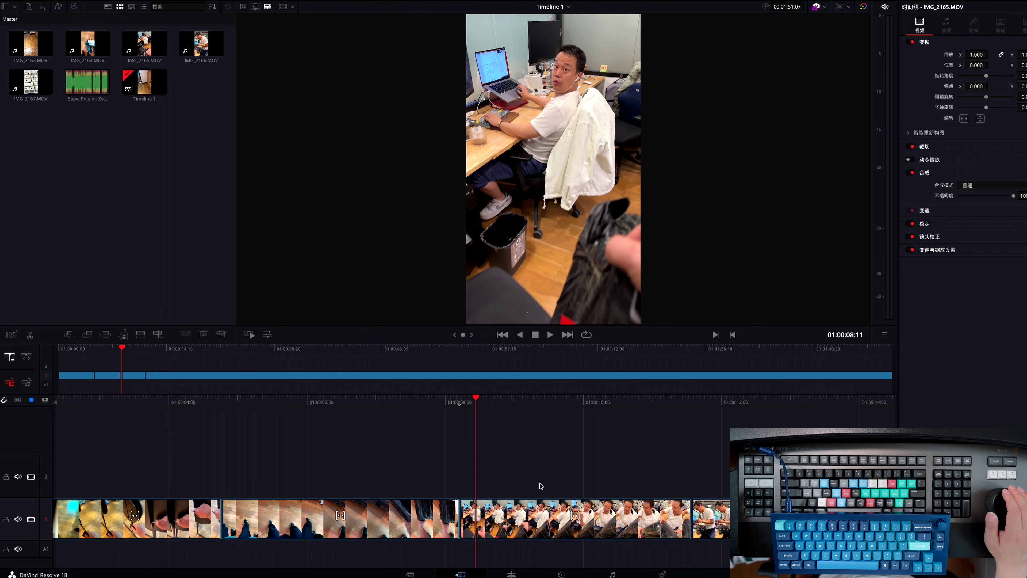
{"action": "key", "text": "Left"}
{"action": "key", "text": "Left"}
{"action": "key", "text": "Left"}
{"action": "key", "text": "Left"}
{"action": "key", "text": "Left"}
{"action": "key", "text": "Left"}
{"action": "key", "text": "Left"}
{"action": "key", "text": "Left"}
{"action": "key", "text": "Left"}
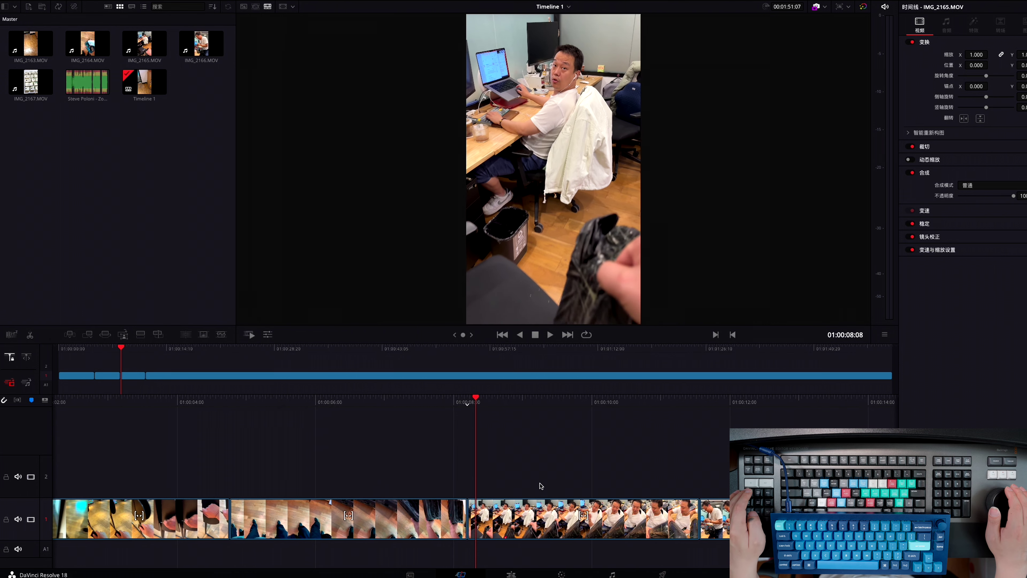
{"action": "key", "text": "Left"}
{"action": "key", "text": "Left"}
{"action": "key", "text": "Left"}
{"action": "key", "text": "Left"}
{"action": "key", "text": "Left"}
{"action": "key", "text": "Left"}
{"action": "key", "text": "Left"}
{"action": "key", "text": "Left"}
{"action": "key", "text": "Left"}
{"action": "key", "text": "Left"}
{"action": "key", "text": "Right"}
{"action": "key", "text": "Right"}
{"action": "key", "text": "Right"}
{"action": "key", "text": "Right"}
{"action": "key", "text": "Right"}
{"action": "key", "text": "Right"}
{"action": "key", "text": "Right"}
{"action": "key", "text": "Right"}
{"action": "key", "text": "Right"}
{"action": "key", "text": "Right"}
{"action": "key", "text": "Right"}
{"action": "key", "text": "Right"}
{"action": "key", "text": "Right"}
{"action": "key", "text": "Right"}
{"action": "key", "text": "Right"}
{"action": "key", "text": "Right"}
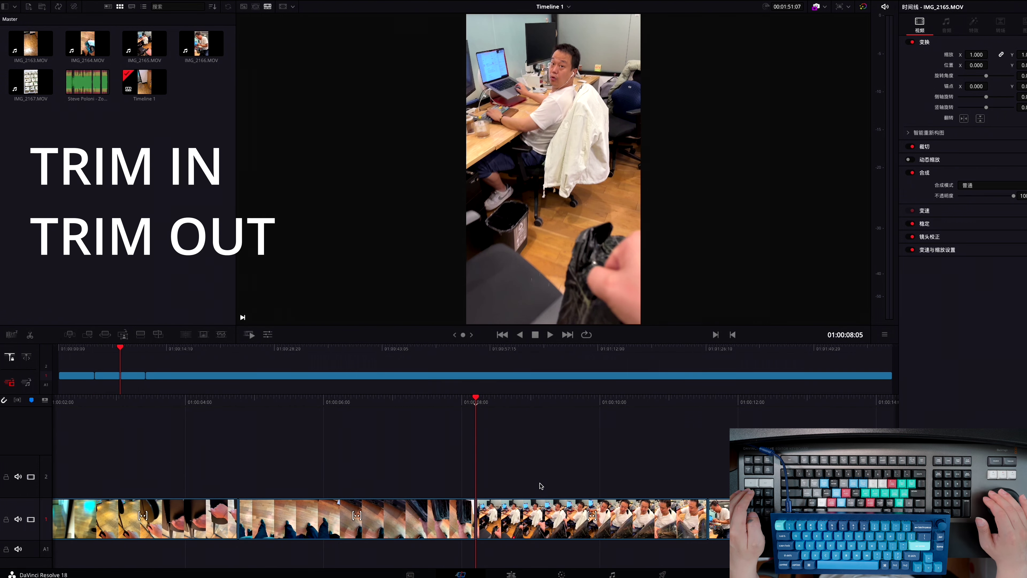
{"action": "key", "text": "Left"}
{"action": "key", "text": "Left"}
{"action": "key", "text": "Left"}
{"action": "key", "text": "Left"}
{"action": "key", "text": "Left"}
{"action": "key", "text": "Left"}
{"action": "key", "text": "Left"}
{"action": "key", "text": "Left"}
{"action": "key", "text": "Left"}
{"action": "key", "text": "Left"}
{"action": "key", "text": "Left"}
{"action": "key", "text": "Left"}
{"action": "key", "text": "Left"}
{"action": "key", "text": "Left"}
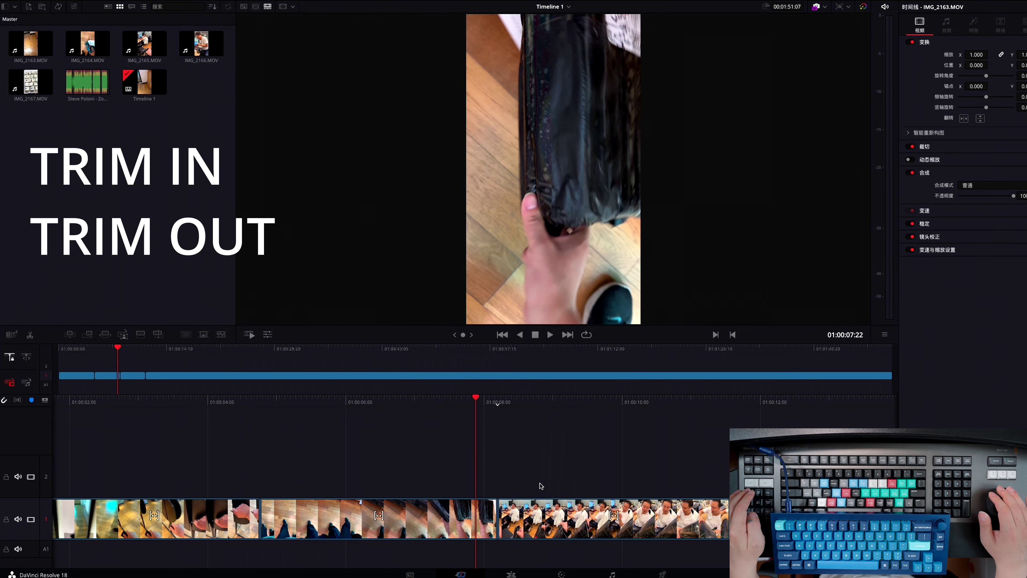
{"action": "key", "text": "Right"}
{"action": "key", "text": "Right"}
{"action": "key", "text": "Right"}
{"action": "key", "text": "Right"}
{"action": "key", "text": "Right"}
{"action": "key", "text": "Right"}
{"action": "key", "text": "Right"}
{"action": "key", "text": "Right"}
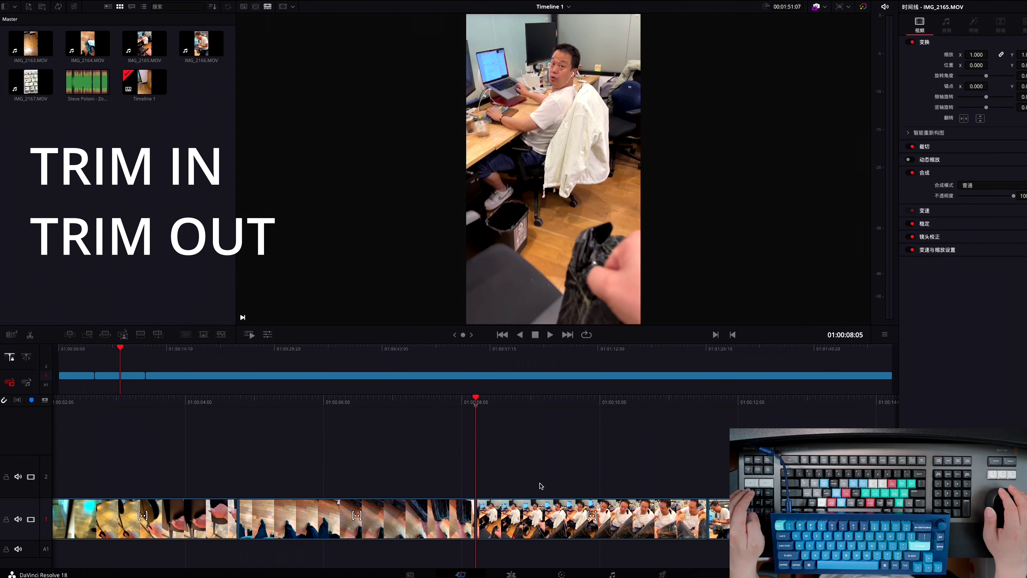
Compare the frames on both sides of the cut around 01:00:08:04 by moving back and forth over it one frame at a time.
{"action": "key", "text": "Left"}
{"action": "key", "text": "Left"}
{"action": "key", "text": "Left"}
{"action": "key", "text": "Left"}
{"action": "key", "text": "Left"}
{"action": "key", "text": "Right"}
{"action": "key", "text": "Right"}
{"action": "key", "text": "Right"}
{"action": "key", "text": "Right"}
{"action": "key", "text": "Right"}
{"action": "key", "text": "Right"}
{"action": "key", "text": "Right"}
{"action": "key", "text": "Right"}
{"action": "key", "text": "Right"}
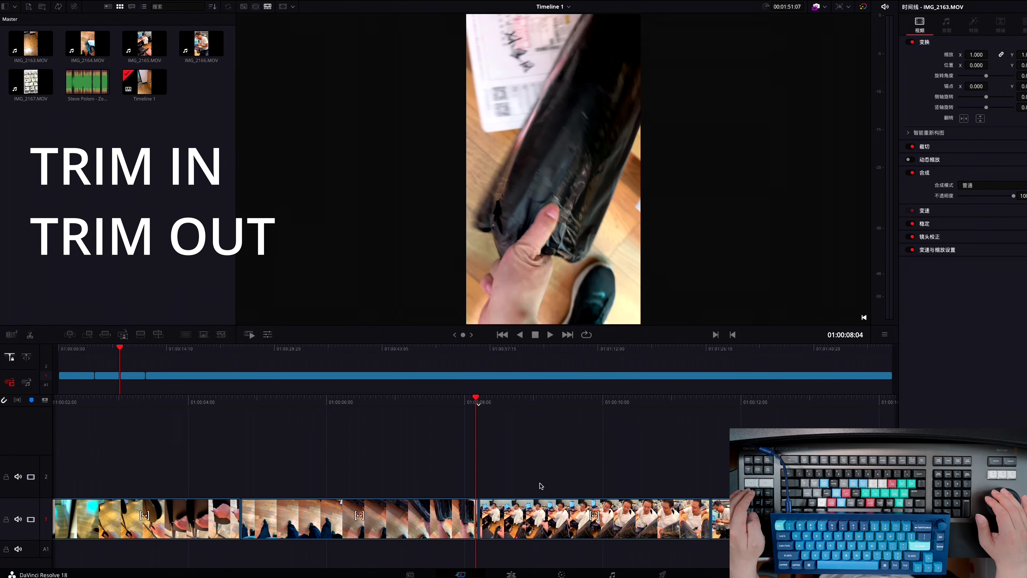
{"action": "key", "text": "Left"}
{"action": "key", "text": "Left"}
{"action": "key", "text": "Left"}
{"action": "key", "text": "Left"}
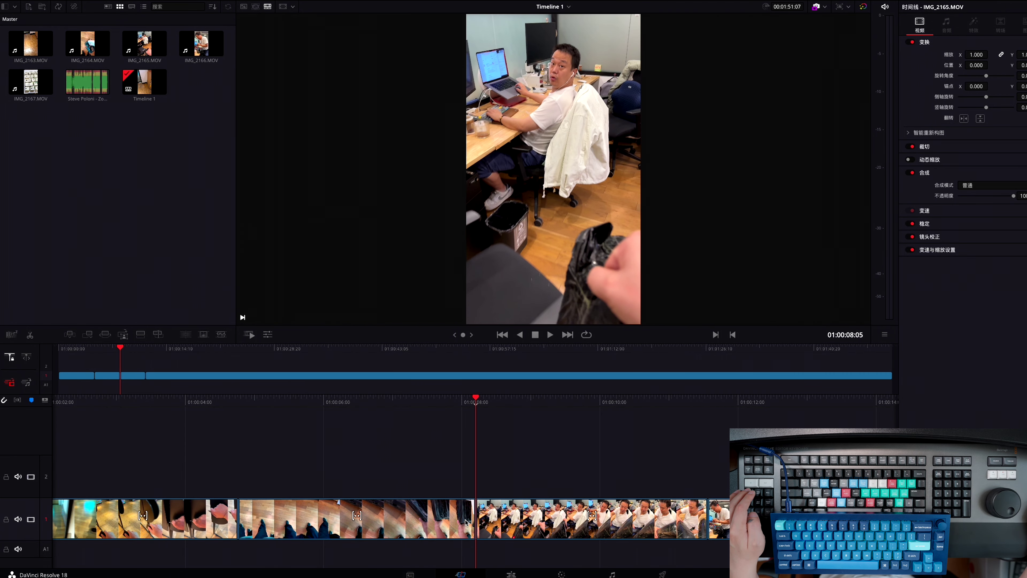
Try extending the end of the IMG_2163.MOV clip past the cut, and undo that trim.
{"action": "left_click_drag", "start_coordinate": [470, 517], "coordinate": [532, 521]}
{"action": "key", "text": "ctrl+z"}
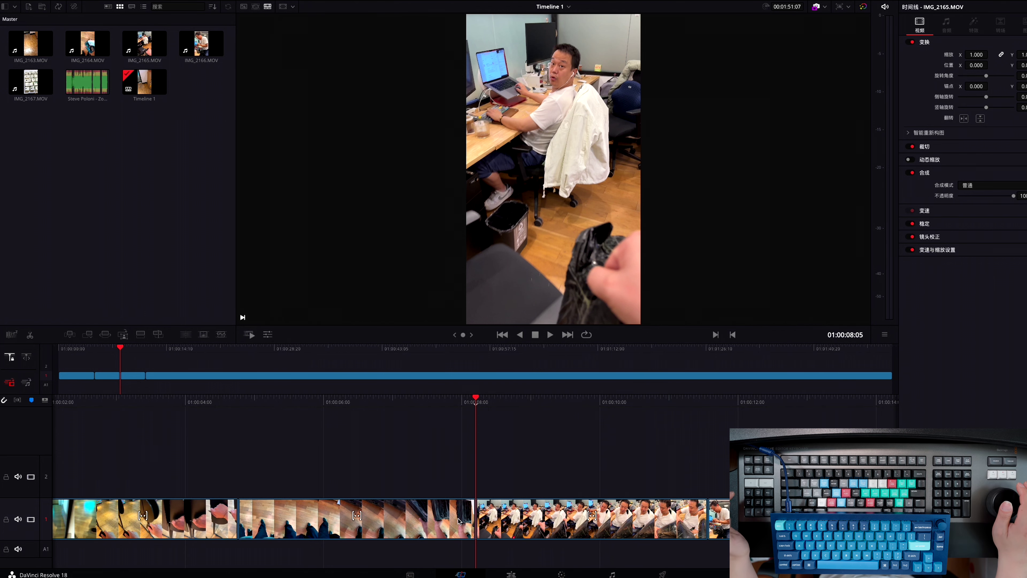
Select the nearest edit point and trim the start of the IMG_2165.MOV clip to an offset of +00:05 and back.
{"action": "key", "text": "v"}
{"action": "key", "text": "comma"}
{"action": "key", "text": "comma"}
{"action": "key", "text": "comma"}
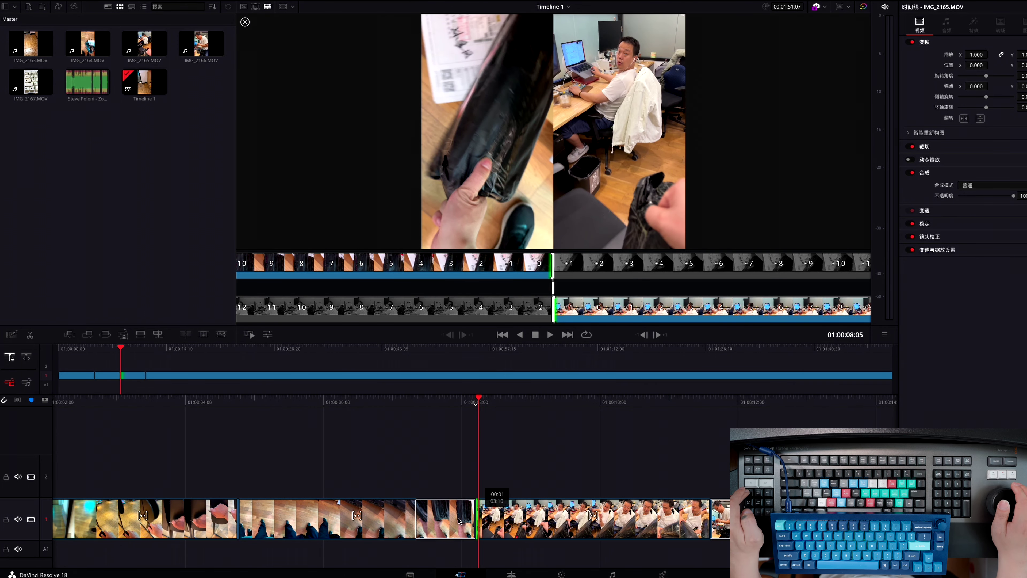
{"action": "key", "text": "period"}
{"action": "key", "text": "period"}
{"action": "key", "text": "period"}
{"action": "key", "text": "period"}
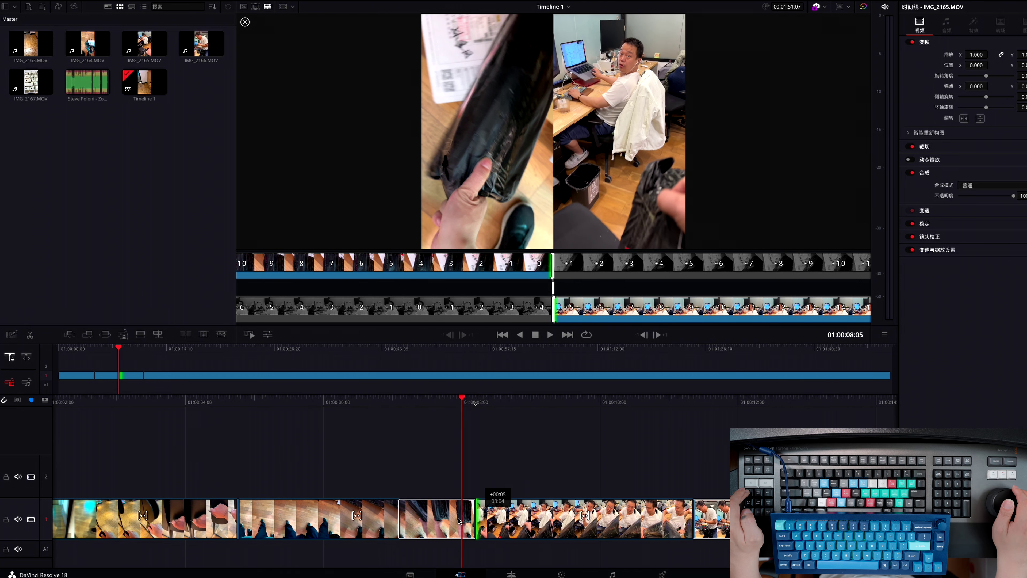
{"action": "key", "text": "comma"}
{"action": "key", "text": "comma"}
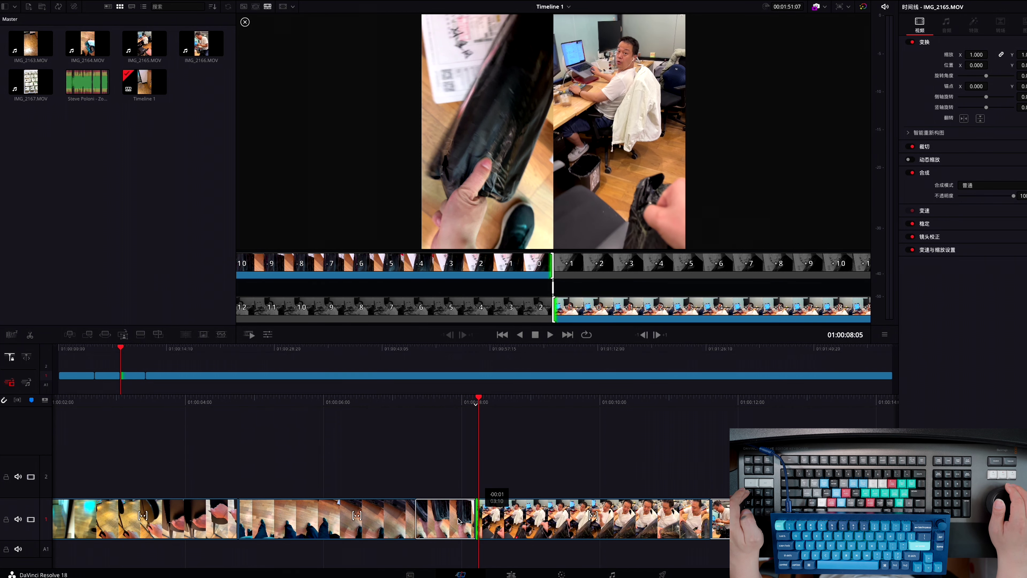
{"action": "key", "text": "comma"}
Change the trim side to the end of the IMG_2163.MOV clip and nudge it frame by frame, returning it to offset 00:00.
{"action": "key", "text": "u"}
{"action": "key", "text": "period"}
{"action": "key", "text": "period"}
{"action": "key", "text": "period"}
{"action": "key", "text": "period"}
{"action": "key", "text": "period"}
{"action": "key", "text": "period"}
{"action": "key", "text": "period"}
{"action": "key", "text": "period"}
{"action": "key", "text": "comma"}
{"action": "key", "text": "comma"}
{"action": "key", "text": "comma"}
{"action": "key", "text": "comma"}
{"action": "key", "text": "comma"}
{"action": "key", "text": "comma"}
{"action": "key", "text": "comma"}
{"action": "key", "text": "comma"}
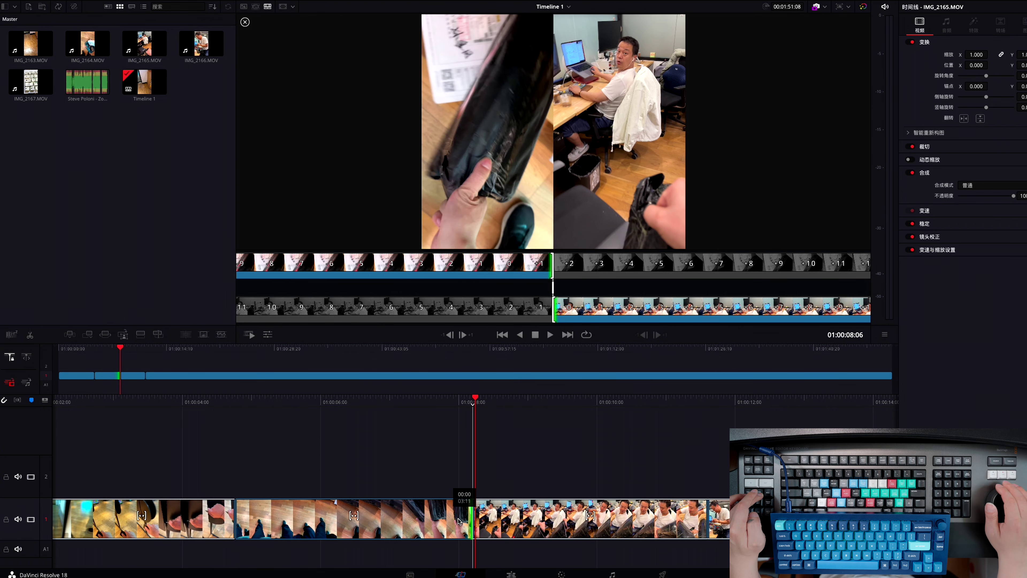
Preview around the cut and lengthen the end of the IMG_2163.MOV clip to an offset of +00:14.
{"action": "key", "text": "slash"}
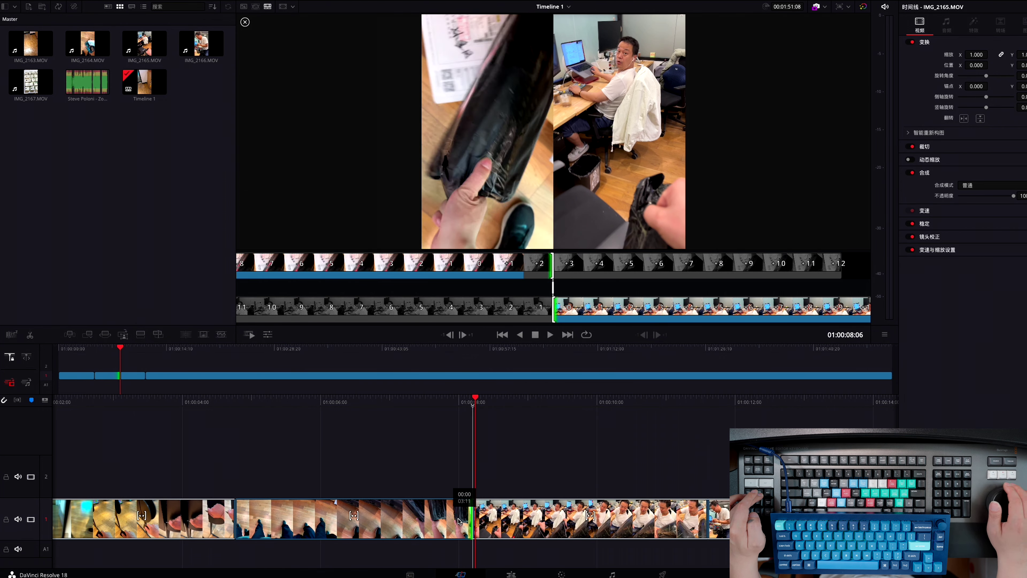
{"action": "key", "text": "period"}
{"action": "key", "text": "period"}
{"action": "key", "text": "period"}
{"action": "key", "text": "period"}
{"action": "key", "text": "period"}
{"action": "key", "text": "period"}
{"action": "key", "text": "period"}
{"action": "key", "text": "period"}
{"action": "key", "text": "period"}
{"action": "key", "text": "period"}
{"action": "key", "text": "period"}
{"action": "key", "text": "period"}
{"action": "key", "text": "period"}
{"action": "key", "text": "period"}
{"action": "key", "text": "period"}
{"action": "key", "text": "period"}
{"action": "key", "text": "period"}
{"action": "key", "text": "comma"}
{"action": "key", "text": "comma"}
{"action": "key", "text": "comma"}
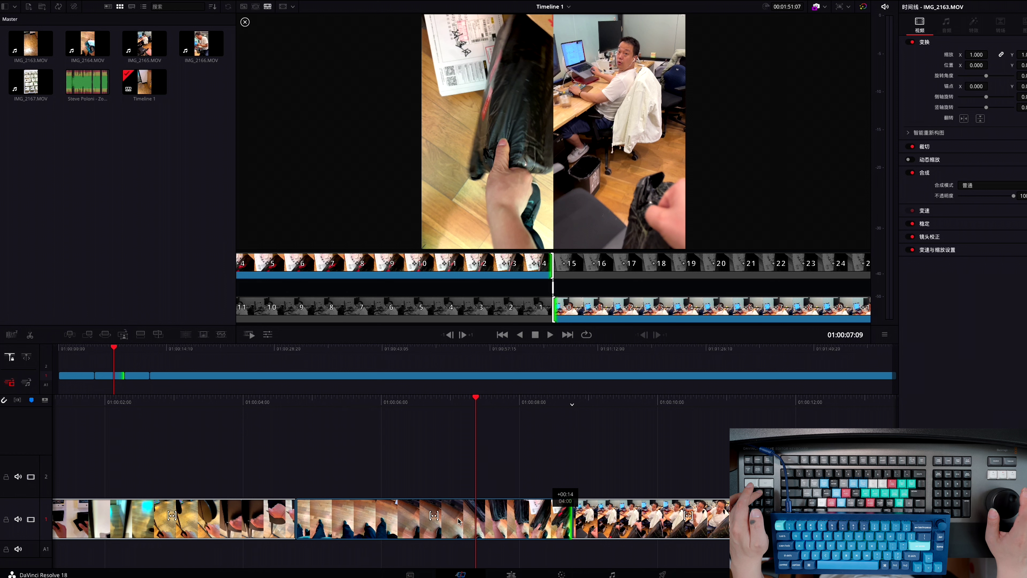
Shorten the end of the IMG_2163.MOV clip frame by frame to an offset of +00:02.
{"action": "key", "text": "comma"}
{"action": "key", "text": "comma"}
{"action": "key", "text": "comma"}
{"action": "key", "text": "comma"}
{"action": "key", "text": "comma"}
{"action": "key", "text": "comma"}
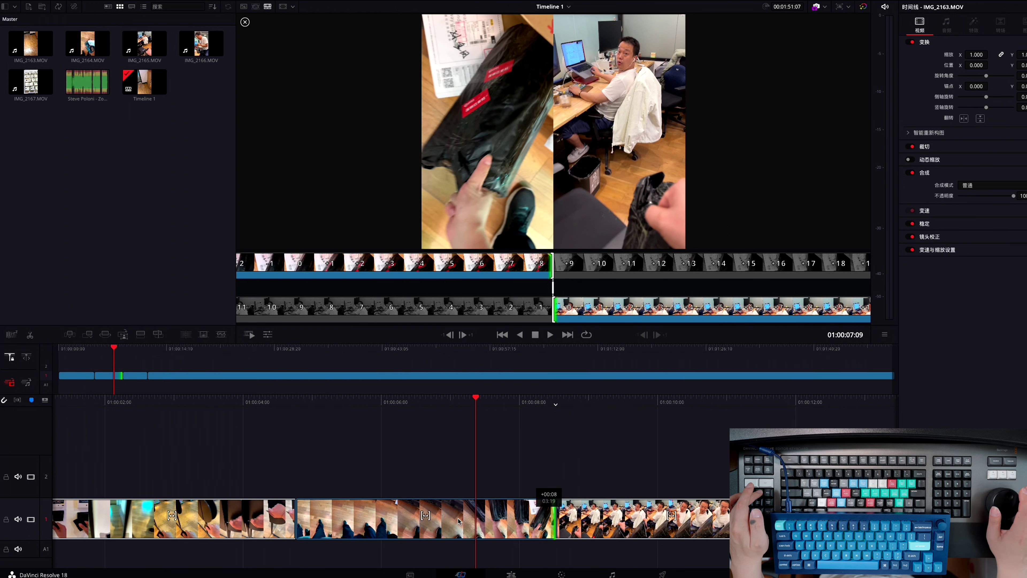
{"action": "key", "text": "comma"}
{"action": "key", "text": "comma"}
{"action": "key", "text": "comma"}
{"action": "key", "text": "comma"}
{"action": "key", "text": "comma"}
{"action": "key", "text": "comma"}
{"action": "key", "text": "comma"}
{"action": "key", "text": "comma"}
{"action": "key", "text": "comma"}
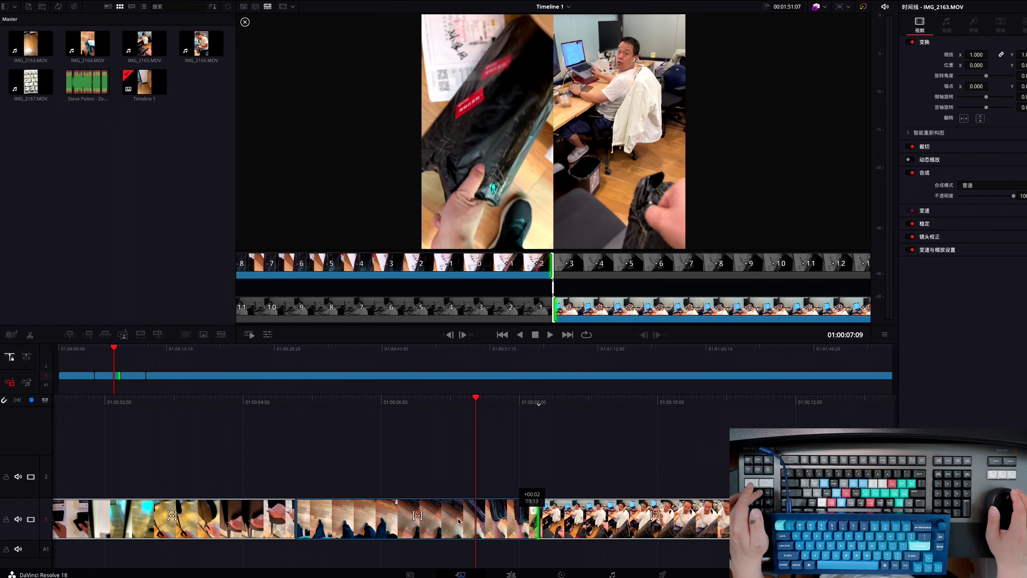
Nudge the end of the IMG_2163.MOV clip by single frames and bring it back to offset 00:00.
{"action": "key", "text": "period"}
{"action": "key", "text": "period"}
{"action": "key", "text": "period"}
{"action": "key", "text": "period"}
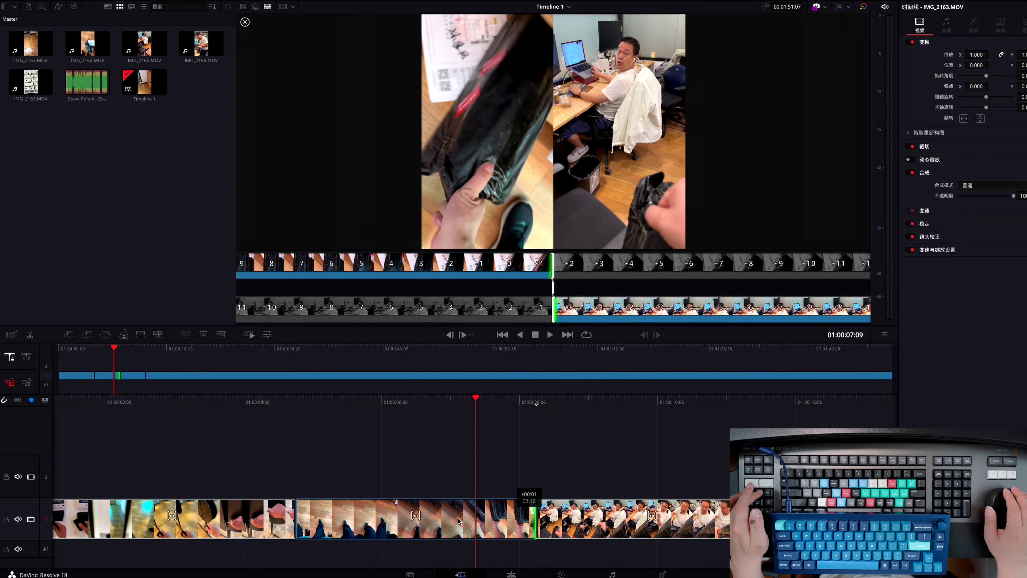
{"action": "key", "text": "comma"}
{"action": "key", "text": "comma"}
{"action": "key", "text": "comma"}
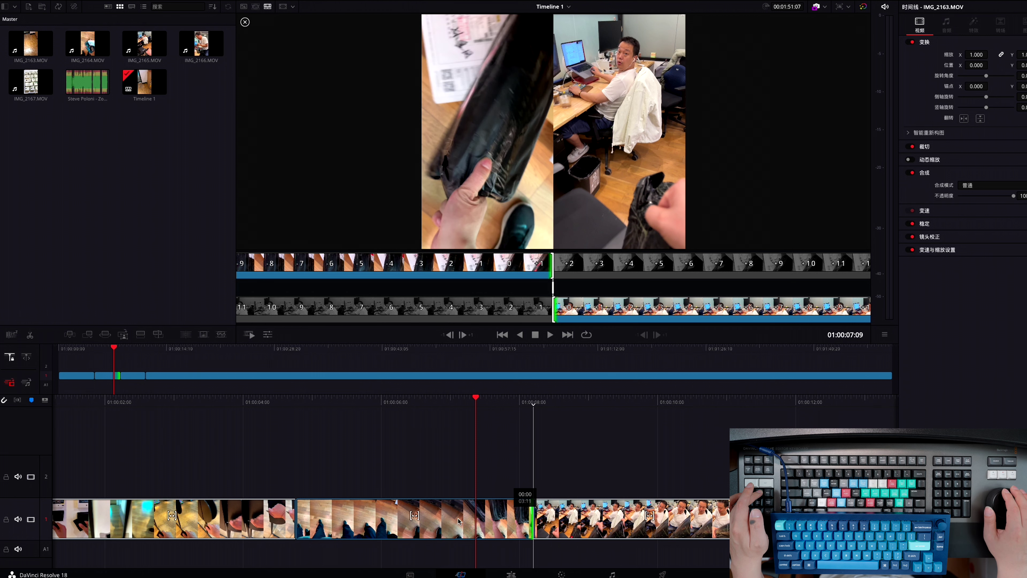
Trim the end of the IMG_2163.MOV clip out to an offset of +00:05 and return it to 00:00.
{"action": "key", "text": "period"}
{"action": "key", "text": "period"}
{"action": "key", "text": "period"}
{"action": "key", "text": "period"}
{"action": "key", "text": "period"}
{"action": "key", "text": "period"}
{"action": "key", "text": "period"}
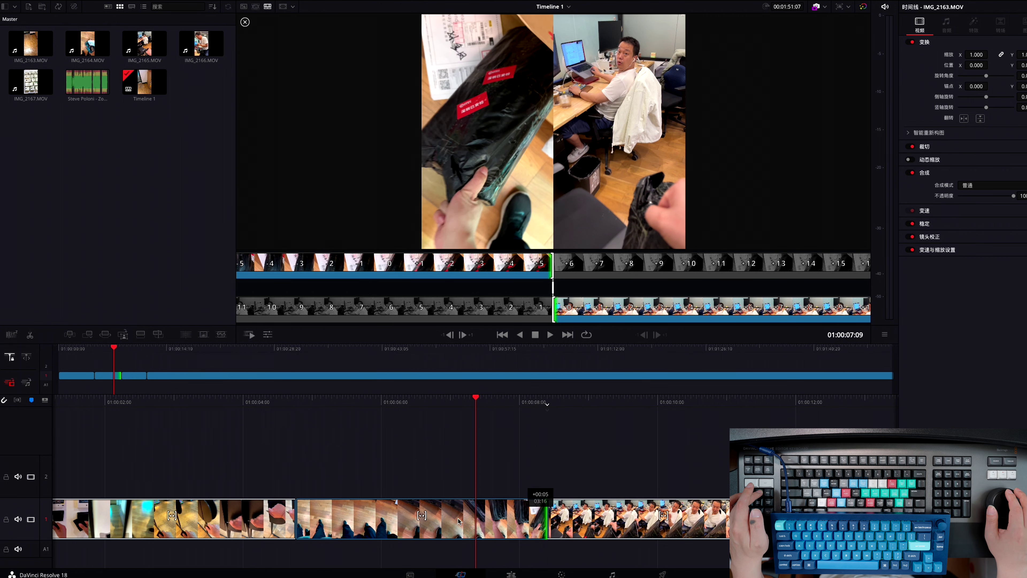
{"action": "key", "text": "comma"}
{"action": "key", "text": "comma"}
{"action": "key", "text": "comma"}
{"action": "key", "text": "comma"}
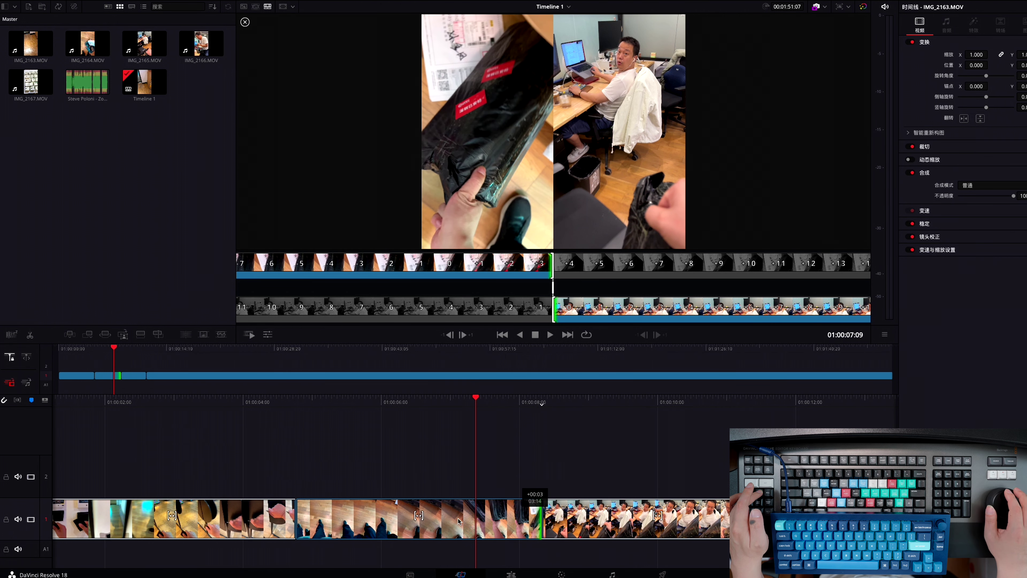
{"action": "key", "text": "comma"}
{"action": "key", "text": "comma"}
{"action": "key", "text": "comma"}
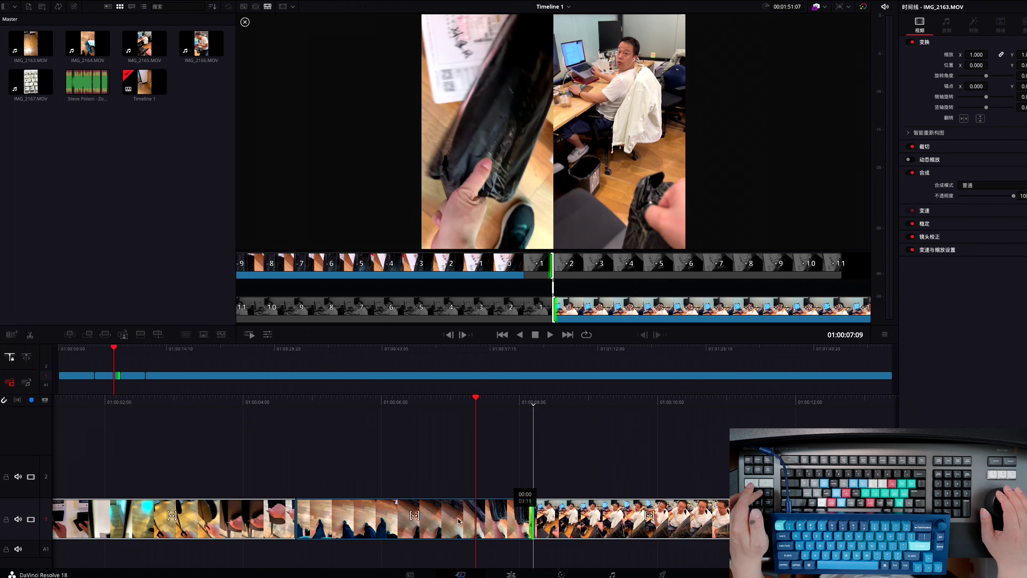
Extend the end of the IMG_2163.MOV clip by eight frames, to an offset of +00:08.
{"action": "key", "text": "period"}
{"action": "key", "text": "period"}
{"action": "key", "text": "period"}
{"action": "key", "text": "period"}
{"action": "key", "text": "period"}
{"action": "key", "text": "period"}
{"action": "key", "text": "period"}
{"action": "key", "text": "period"}
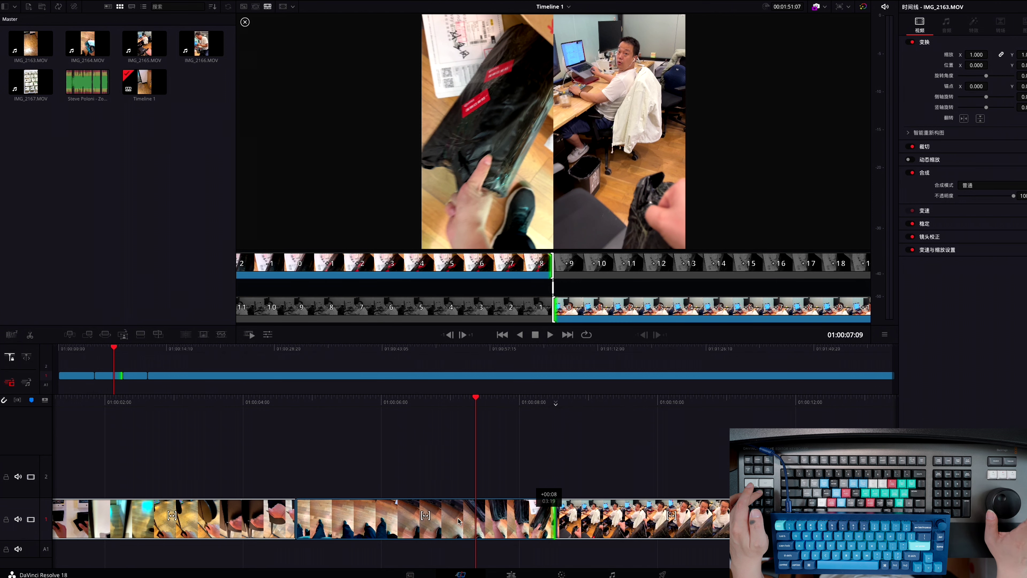
Change the trim side to the start of the IMG_2165.MOV clip and trim it in to an offset of +00:18.
{"action": "key", "text": "u"}
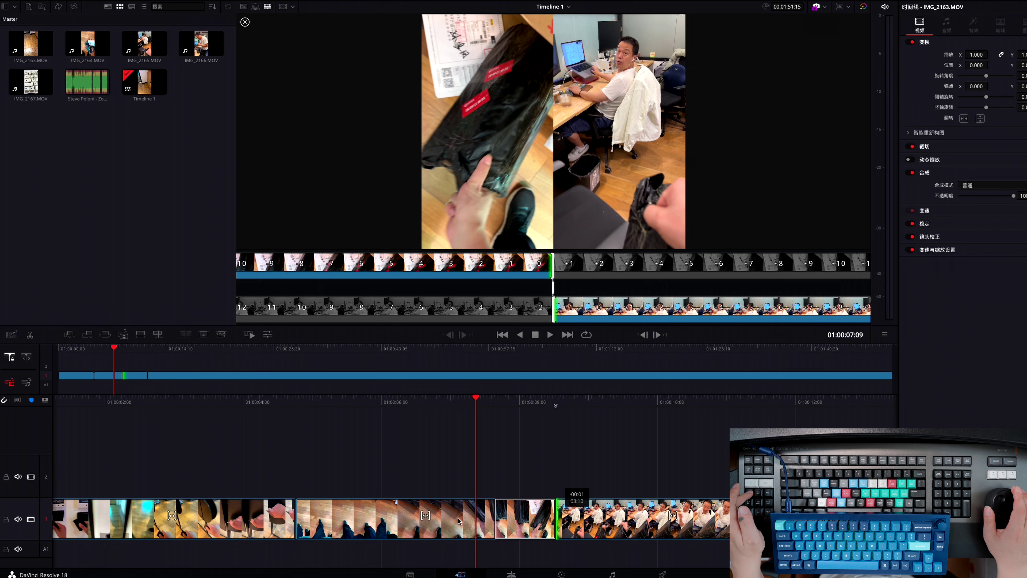
{"action": "key", "text": "period"}
{"action": "key", "text": "period"}
{"action": "key", "text": "period"}
{"action": "key", "text": "period"}
{"action": "key", "text": "period"}
{"action": "key", "text": "period"}
{"action": "key", "text": "period"}
{"action": "key", "text": "period"}
{"action": "key", "text": "period"}
{"action": "key", "text": "period"}
{"action": "key", "text": "period"}
{"action": "key", "text": "period"}
{"action": "key", "text": "period"}
{"action": "key", "text": "period"}
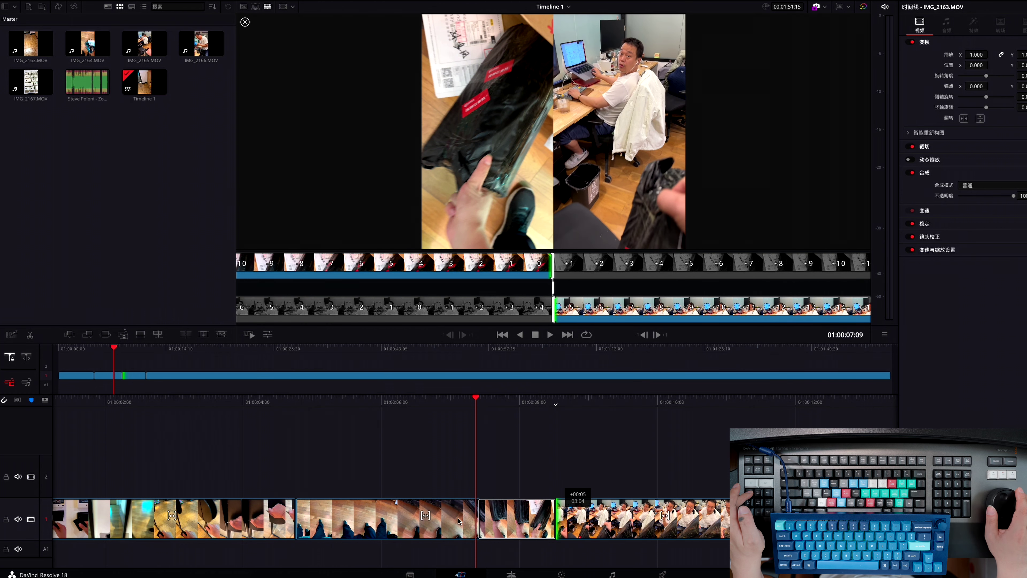
{"action": "key", "text": "period"}
{"action": "key", "text": "period"}
{"action": "key", "text": "period"}
{"action": "key", "text": "period"}
{"action": "key", "text": "period"}
{"action": "key", "text": "period"}
{"action": "key", "text": "period"}
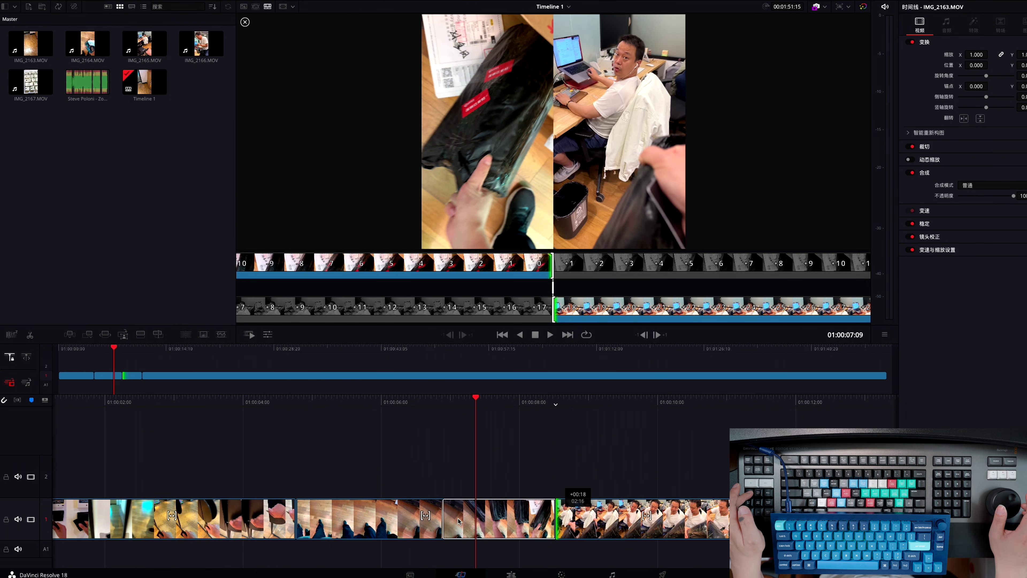
Restore the trimmed-off beginning of the IMG_2165.MOV clip by moving its start earlier frame by frame.
{"action": "key", "text": "period"}
{"action": "key", "text": "comma"}
{"action": "key", "text": "comma"}
{"action": "key", "text": "comma"}
{"action": "key", "text": "comma"}
{"action": "key", "text": "comma"}
{"action": "key", "text": "comma"}
{"action": "key", "text": "comma"}
{"action": "key", "text": "comma"}
{"action": "key", "text": "comma"}
{"action": "key", "text": "comma"}
{"action": "key", "text": "comma"}
{"action": "key", "text": "comma"}
{"action": "key", "text": "comma"}
{"action": "key", "text": "comma"}
{"action": "key", "text": "comma"}
{"action": "key", "text": "comma"}
{"action": "key", "text": "comma"}
{"action": "key", "text": "comma"}
{"action": "key", "text": "comma"}
{"action": "key", "text": "comma"}
{"action": "key", "text": "comma"}
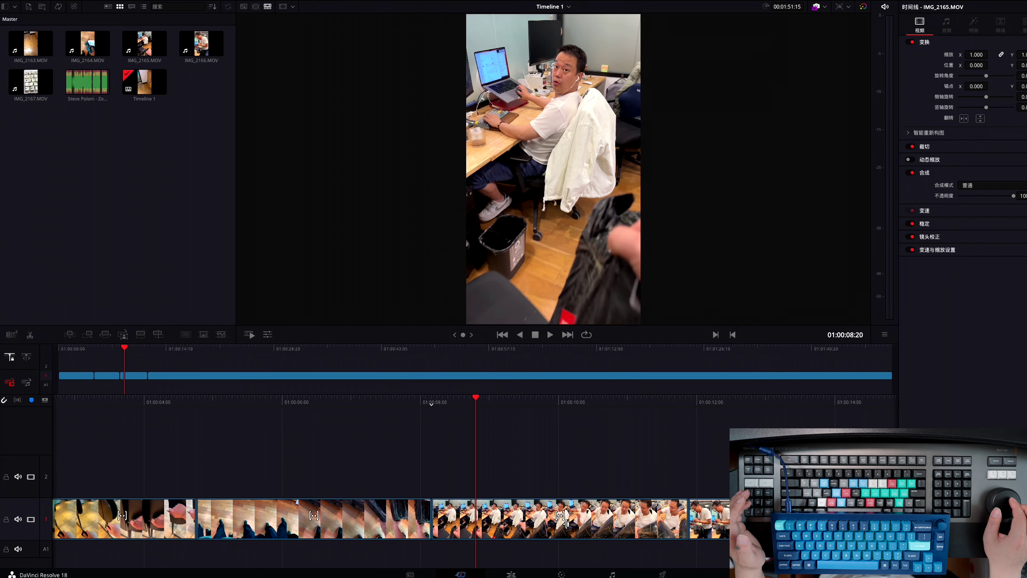
Split the IMG_2165.MOV clip at 01:00:09:01 and 01:00:09:19, and ripple-delete its first piece.
{"action": "key", "text": "super+b"}
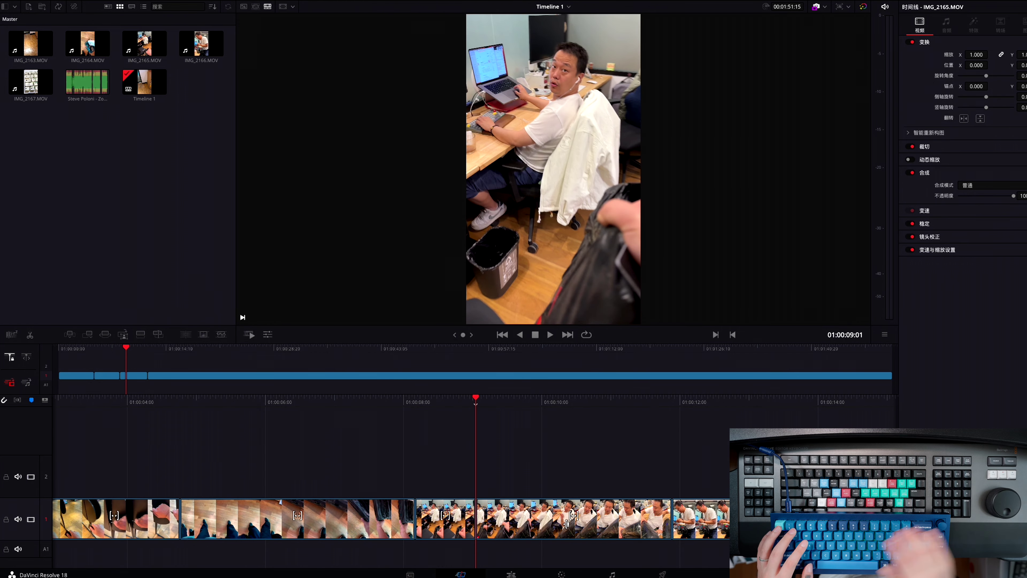
{"action": "key", "text": "super+b"}
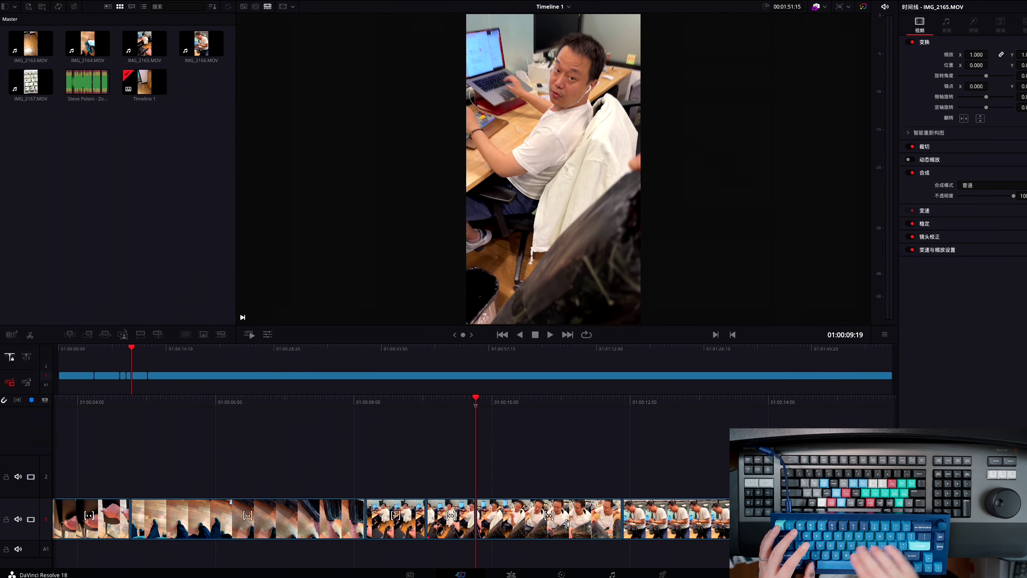
{"action": "key", "text": "BackSpace"}
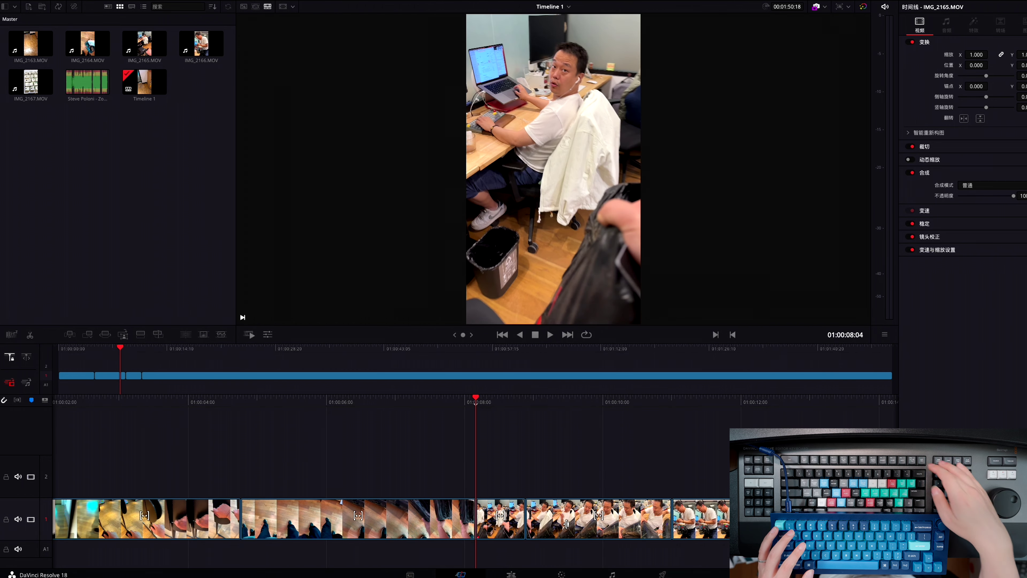
Ripple-delete the middle IMG_2165.MOV piece and play forward and backward through the short piece that precedes it.
{"action": "key", "text": "BackSpace"}
{"action": "scroll", "coordinate": [567, 524], "scroll_direction": "left", "scroll_amount": 5}
{"action": "key", "text": "l"}
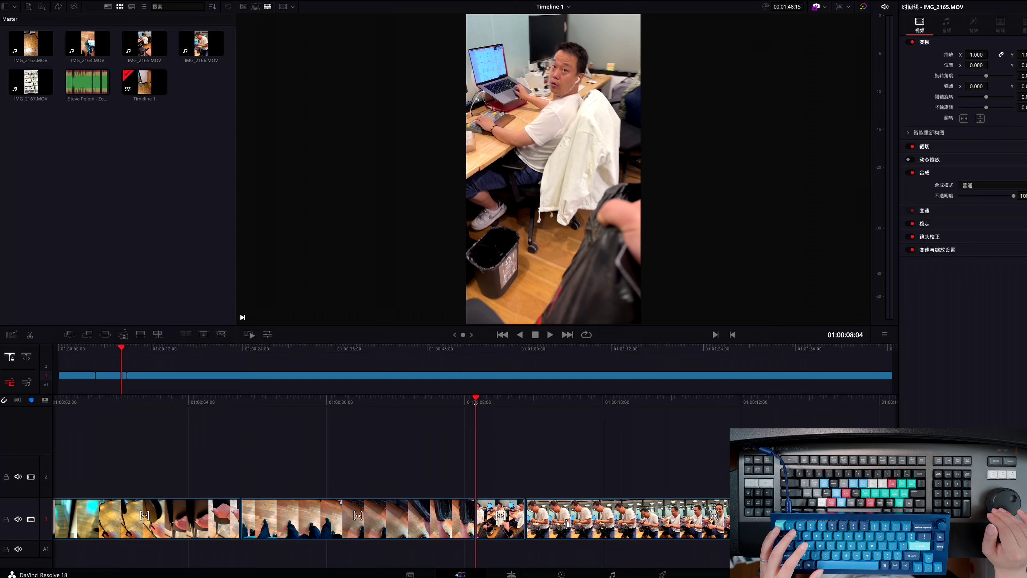
{"action": "key", "text": "j"}
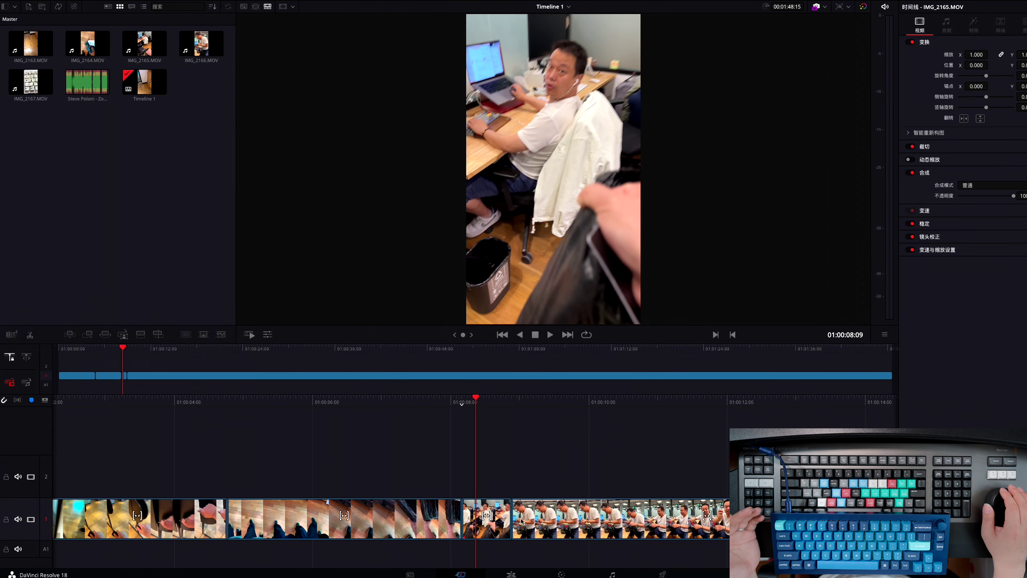
{"action": "key", "text": "l"}
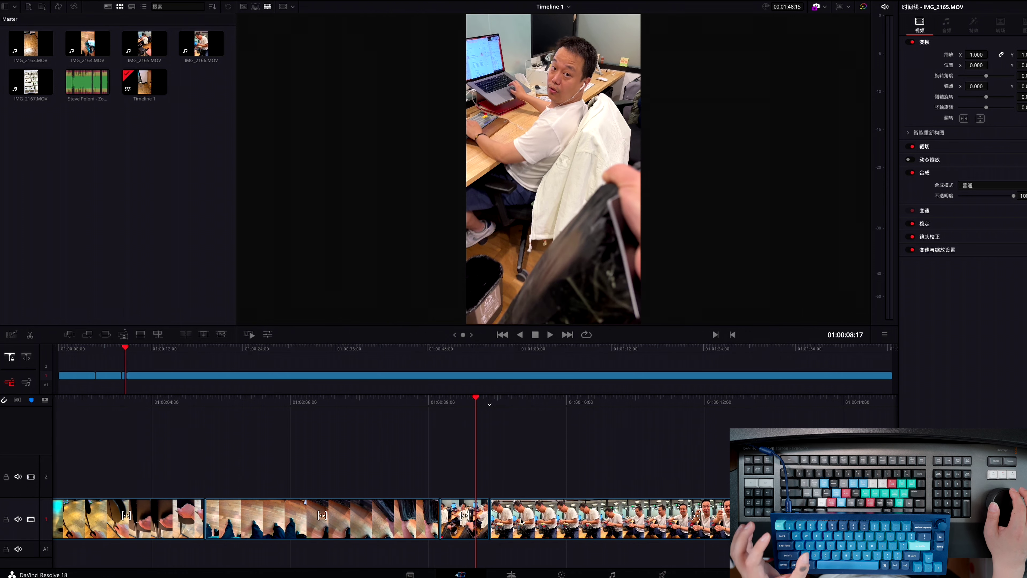
{"action": "key", "text": "j"}
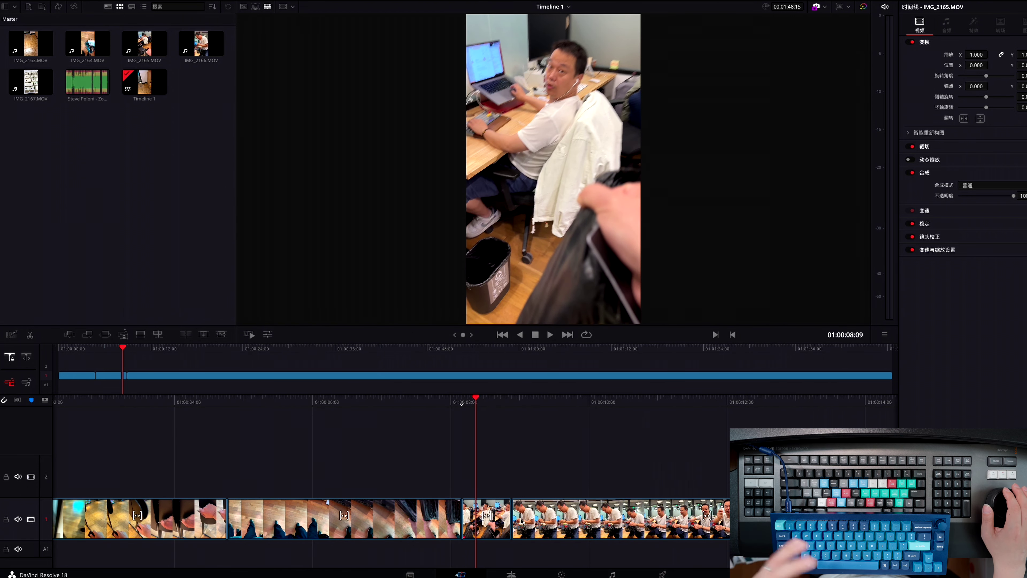
Try to lengthen the short IMG_2165.MOV piece by extending its end, and scrub through the extended part.
{"action": "left_click", "coordinate": [501, 524]}
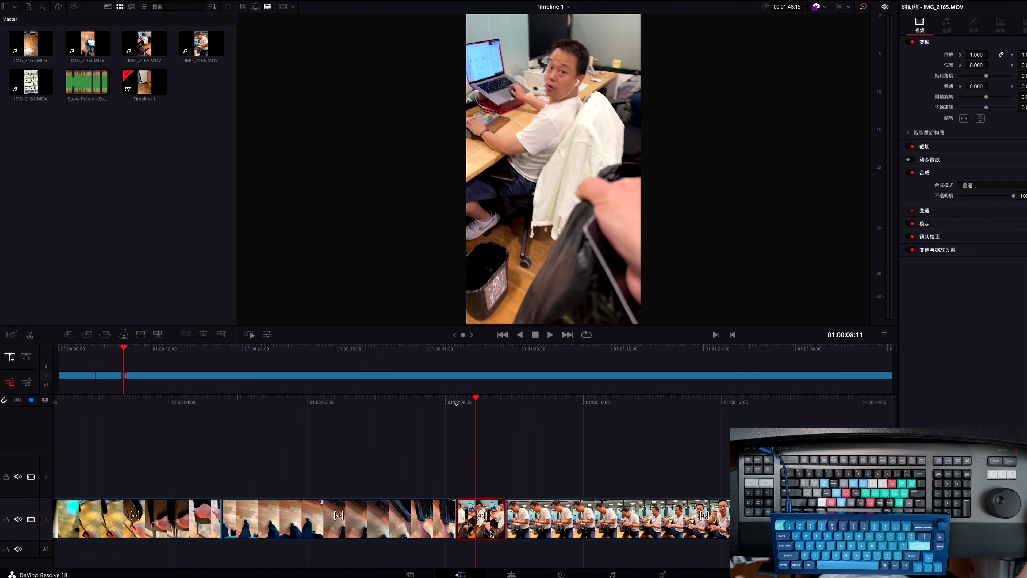
{"action": "left_click_drag", "start_coordinate": [502, 523], "coordinate": [603, 523]}
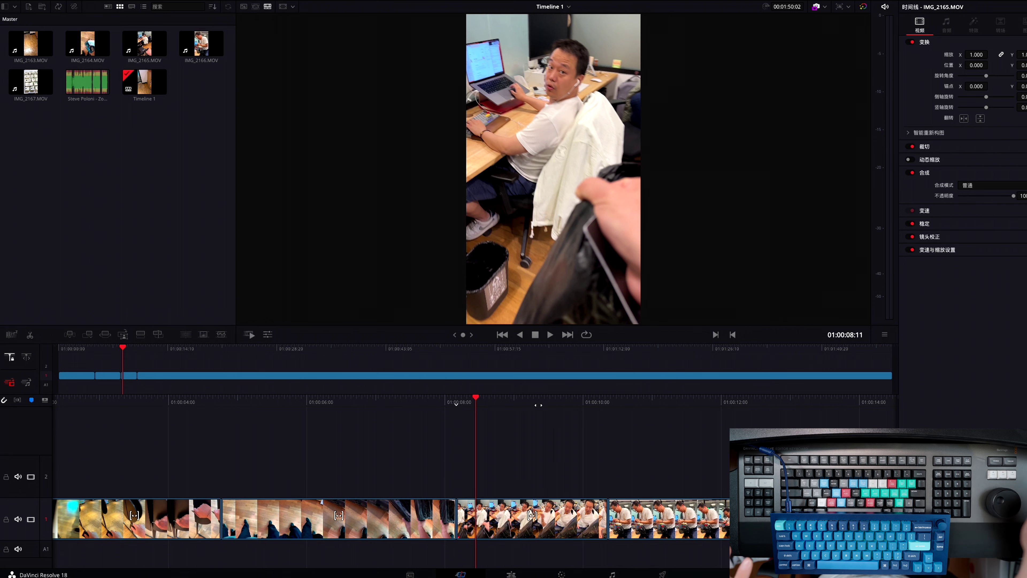
{"action": "left_click_drag", "start_coordinate": [550, 405], "coordinate": [492, 412]}
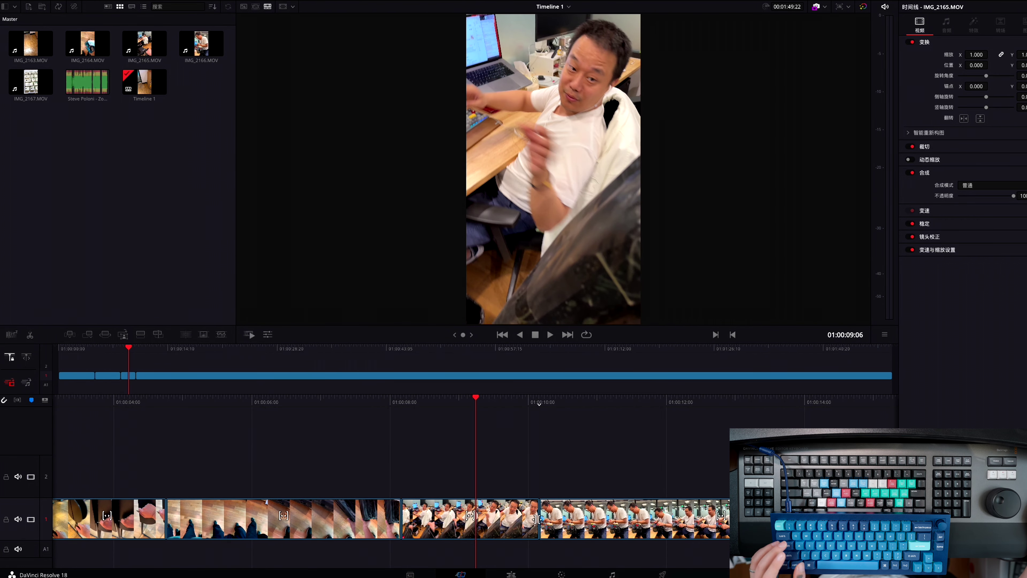
{"action": "left_click_drag", "start_coordinate": [535, 521], "coordinate": [563, 522]}
{"action": "left_click_drag", "start_coordinate": [501, 404], "coordinate": [462, 410]}
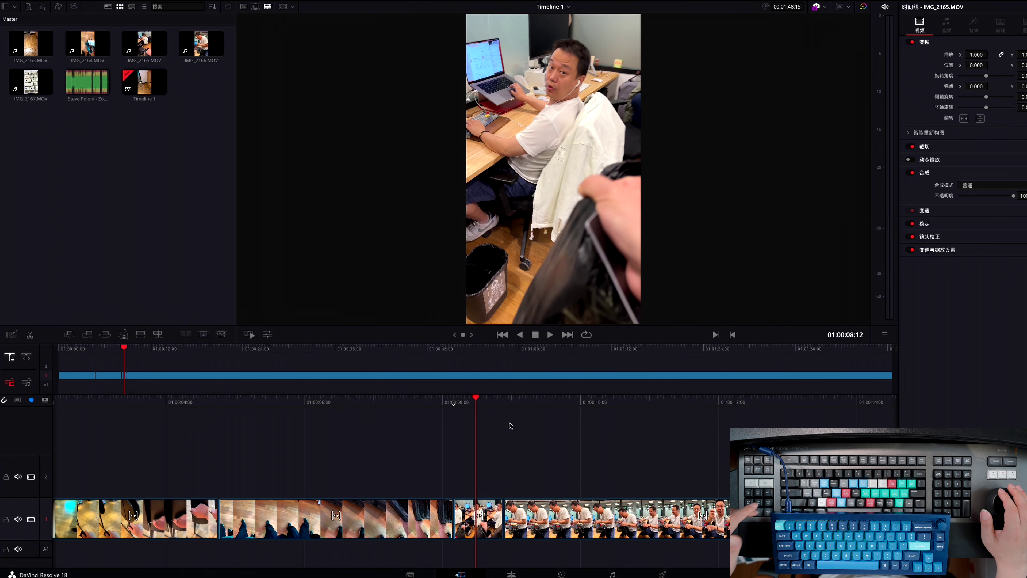
Slip the footage inside the short IMG_2165.MOV piece earlier and later frame by frame, keeping its timeline position, to choose the source section it shows.
{"action": "key", "text": "s"}
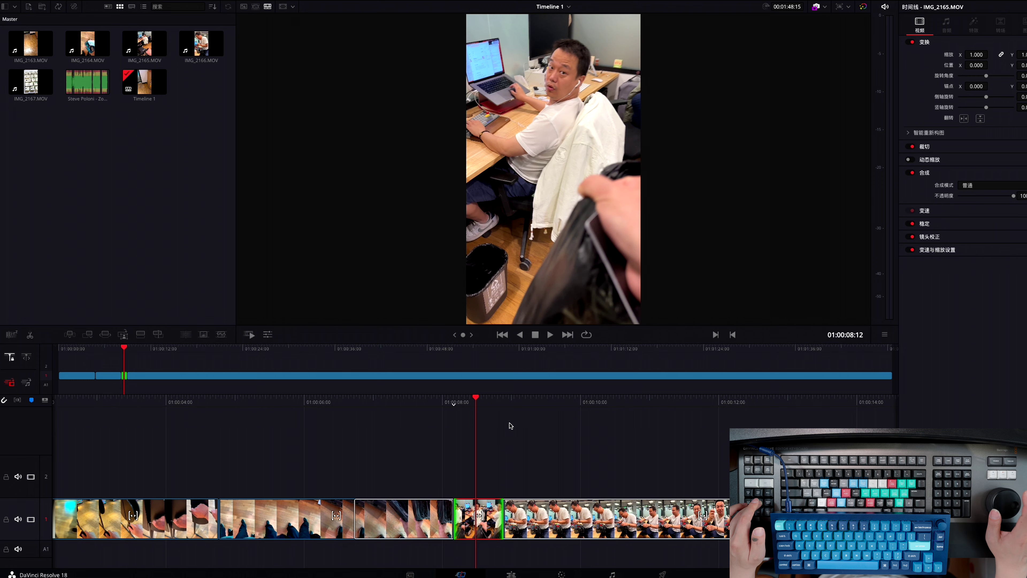
{"action": "key", "text": "comma"}
{"action": "key", "text": "comma"}
{"action": "key", "text": "comma"}
{"action": "key", "text": "comma"}
{"action": "key", "text": "comma"}
{"action": "key", "text": "comma"}
{"action": "key", "text": "comma"}
{"action": "key", "text": "comma"}
{"action": "key", "text": "comma"}
{"action": "key", "text": "comma"}
{"action": "key", "text": "comma"}
{"action": "key", "text": "comma"}
{"action": "key", "text": "comma"}
{"action": "key", "text": "comma"}
{"action": "key", "text": "comma"}
{"action": "key", "text": "comma"}
{"action": "key", "text": "comma"}
{"action": "key", "text": "comma"}
{"action": "key", "text": "comma"}
{"action": "key", "text": "comma"}
{"action": "key", "text": "comma"}
{"action": "key", "text": "comma"}
{"action": "key", "text": "comma"}
{"action": "key", "text": "comma"}
{"action": "key", "text": "comma"}
{"action": "key", "text": "comma"}
{"action": "key", "text": "comma"}
{"action": "key", "text": "comma"}
{"action": "key", "text": "comma"}
{"action": "key", "text": "comma"}
{"action": "key", "text": "comma"}
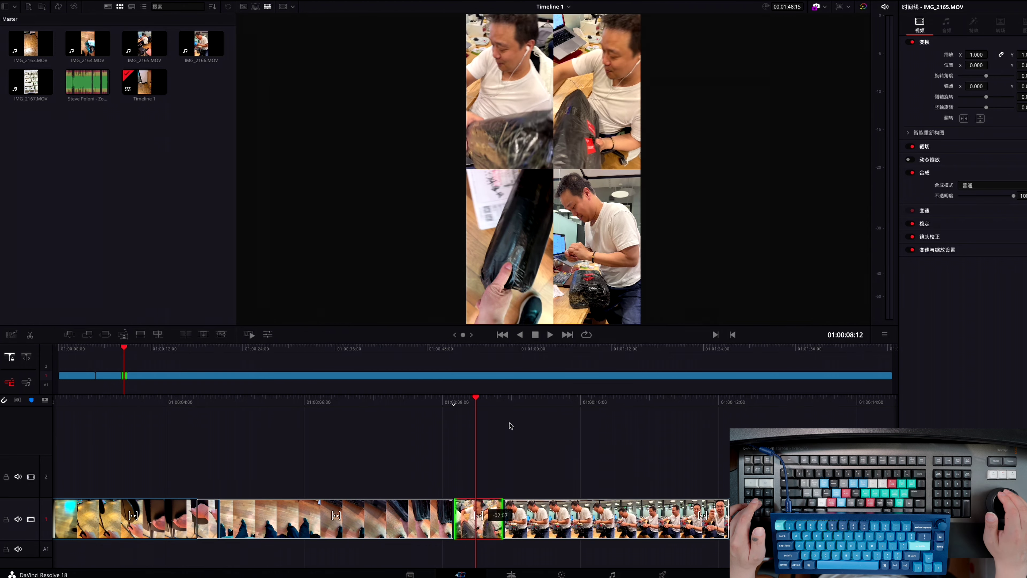
{"action": "key", "text": "period"}
{"action": "key", "text": "period"}
{"action": "key", "text": "period"}
{"action": "key", "text": "period"}
{"action": "key", "text": "period"}
{"action": "key", "text": "period"}
{"action": "key", "text": "period"}
{"action": "key", "text": "period"}
{"action": "key", "text": "period"}
{"action": "key", "text": "period"}
{"action": "key", "text": "period"}
{"action": "key", "text": "period"}
{"action": "key", "text": "period"}
{"action": "key", "text": "period"}
{"action": "key", "text": "period"}
{"action": "key", "text": "period"}
{"action": "key", "text": "period"}
{"action": "key", "text": "period"}
{"action": "key", "text": "period"}
{"action": "key", "text": "period"}
{"action": "key", "text": "comma"}
{"action": "key", "text": "comma"}
{"action": "key", "text": "comma"}
{"action": "key", "text": "comma"}
{"action": "key", "text": "comma"}
{"action": "key", "text": "comma"}
{"action": "key", "text": "comma"}
{"action": "key", "text": "comma"}
{"action": "key", "text": "comma"}
{"action": "key", "text": "comma"}
{"action": "key", "text": "comma"}
{"action": "key", "text": "comma"}
{"action": "key", "text": "comma"}
{"action": "key", "text": "comma"}
{"action": "key", "text": "comma"}
{"action": "key", "text": "comma"}
{"action": "key", "text": "comma"}
{"action": "key", "text": "comma"}
{"action": "key", "text": "comma"}
{"action": "key", "text": "comma"}
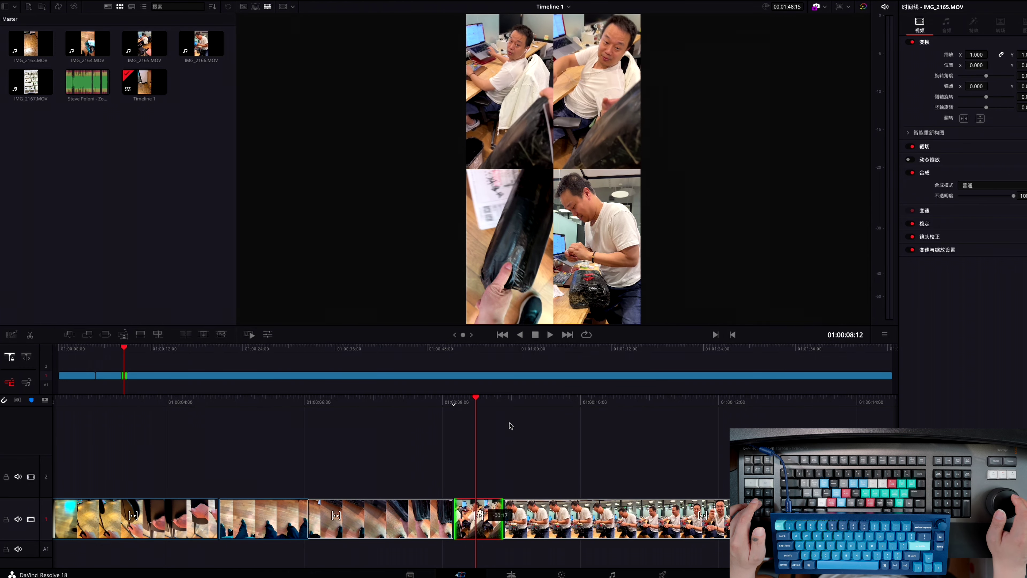
{"action": "key", "text": "comma"}
{"action": "key", "text": "comma"}
{"action": "key", "text": "comma"}
{"action": "key", "text": "period"}
{"action": "key", "text": "period"}
{"action": "key", "text": "period"}
{"action": "key", "text": "period"}
{"action": "key", "text": "period"}
{"action": "key", "text": "period"}
{"action": "key", "text": "period"}
{"action": "key", "text": "period"}
{"action": "key", "text": "period"}
{"action": "key", "text": "period"}
{"action": "key", "text": "period"}
{"action": "key", "text": "period"}
{"action": "key", "text": "period"}
{"action": "key", "text": "period"}
{"action": "key", "text": "period"}
{"action": "key", "text": "period"}
{"action": "key", "text": "period"}
{"action": "key", "text": "period"}
{"action": "key", "text": "period"}
{"action": "key", "text": "period"}
{"action": "key", "text": "comma"}
{"action": "key", "text": "comma"}
{"action": "key", "text": "comma"}
{"action": "key", "text": "comma"}
{"action": "key", "text": "comma"}
{"action": "key", "text": "comma"}
{"action": "key", "text": "comma"}
{"action": "key", "text": "comma"}
{"action": "key", "text": "comma"}
{"action": "key", "text": "comma"}
{"action": "key", "text": "comma"}
{"action": "key", "text": "comma"}
{"action": "key", "text": "comma"}
{"action": "key", "text": "comma"}
{"action": "key", "text": "comma"}
{"action": "key", "text": "comma"}
{"action": "key", "text": "comma"}
{"action": "key", "text": "comma"}
{"action": "key", "text": "comma"}
{"action": "key", "text": "comma"}
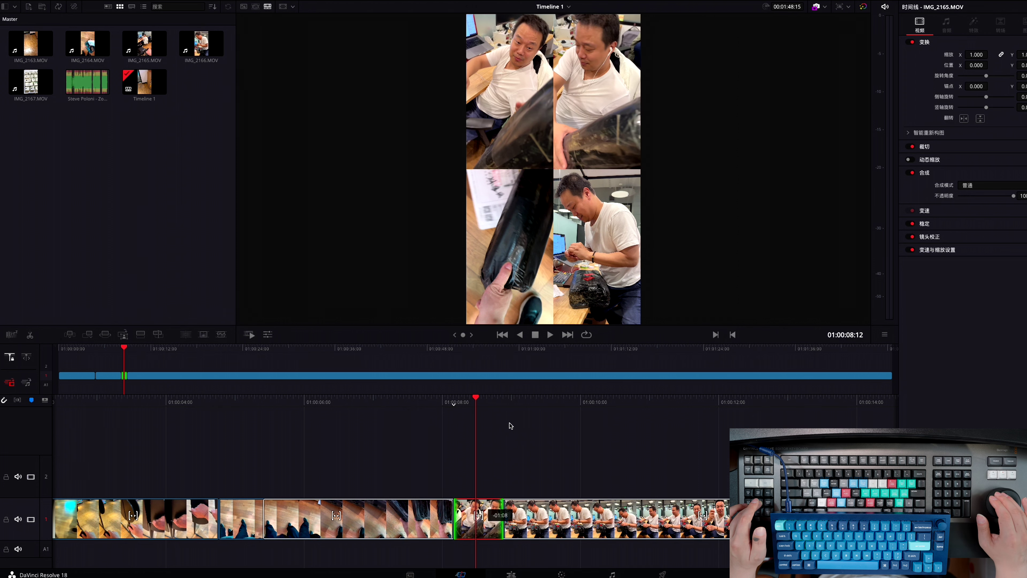
{"action": "key", "text": "period"}
{"action": "key", "text": "period"}
{"action": "key", "text": "period"}
{"action": "key", "text": "period"}
{"action": "key", "text": "period"}
{"action": "key", "text": "period"}
{"action": "key", "text": "period"}
{"action": "key", "text": "period"}
{"action": "key", "text": "period"}
{"action": "key", "text": "period"}
{"action": "key", "text": "period"}
{"action": "key", "text": "period"}
{"action": "key", "text": "period"}
{"action": "key", "text": "period"}
{"action": "key", "text": "period"}
{"action": "key", "text": "period"}
{"action": "key", "text": "period"}
{"action": "key", "text": "period"}
{"action": "key", "text": "period"}
{"action": "key", "text": "period"}
{"action": "key", "text": "comma"}
{"action": "key", "text": "comma"}
{"action": "key", "text": "comma"}
{"action": "key", "text": "comma"}
{"action": "key", "text": "comma"}
{"action": "key", "text": "comma"}
{"action": "key", "text": "comma"}
{"action": "key", "text": "comma"}
{"action": "key", "text": "comma"}
{"action": "key", "text": "comma"}
{"action": "key", "text": "comma"}
{"action": "key", "text": "comma"}
{"action": "key", "text": "comma"}
{"action": "key", "text": "comma"}
{"action": "key", "text": "comma"}
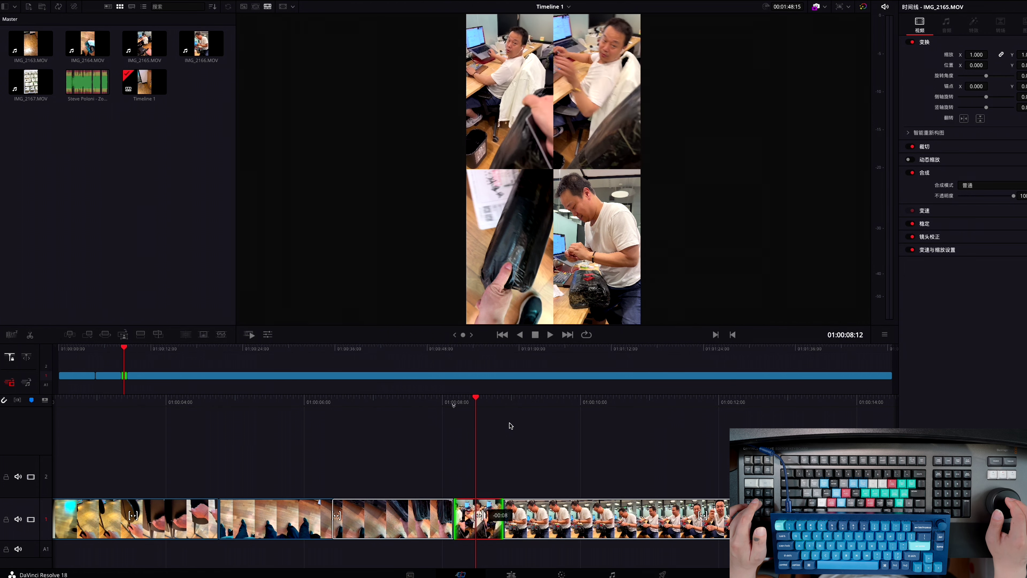
Fine-tune the slip of the short IMG_2165.MOV piece in both directions frame by frame, bringing its source offset to -00:14.
{"action": "key", "text": "comma"}
{"action": "key", "text": "comma"}
{"action": "key", "text": "comma"}
{"action": "key", "text": "comma"}
{"action": "key", "text": "comma"}
{"action": "key", "text": "comma"}
{"action": "key", "text": "comma"}
{"action": "key", "text": "comma"}
{"action": "key", "text": "comma"}
{"action": "key", "text": "comma"}
{"action": "key", "text": "comma"}
{"action": "key", "text": "comma"}
{"action": "key", "text": "period"}
{"action": "key", "text": "period"}
{"action": "key", "text": "period"}
{"action": "key", "text": "period"}
{"action": "key", "text": "period"}
{"action": "key", "text": "period"}
{"action": "key", "text": "period"}
{"action": "key", "text": "period"}
{"action": "key", "text": "period"}
{"action": "key", "text": "period"}
{"action": "key", "text": "period"}
{"action": "key", "text": "period"}
{"action": "key", "text": "period"}
{"action": "key", "text": "period"}
{"action": "key", "text": "period"}
{"action": "key", "text": "period"}
{"action": "key", "text": "period"}
{"action": "key", "text": "period"}
{"action": "key", "text": "period"}
{"action": "key", "text": "period"}
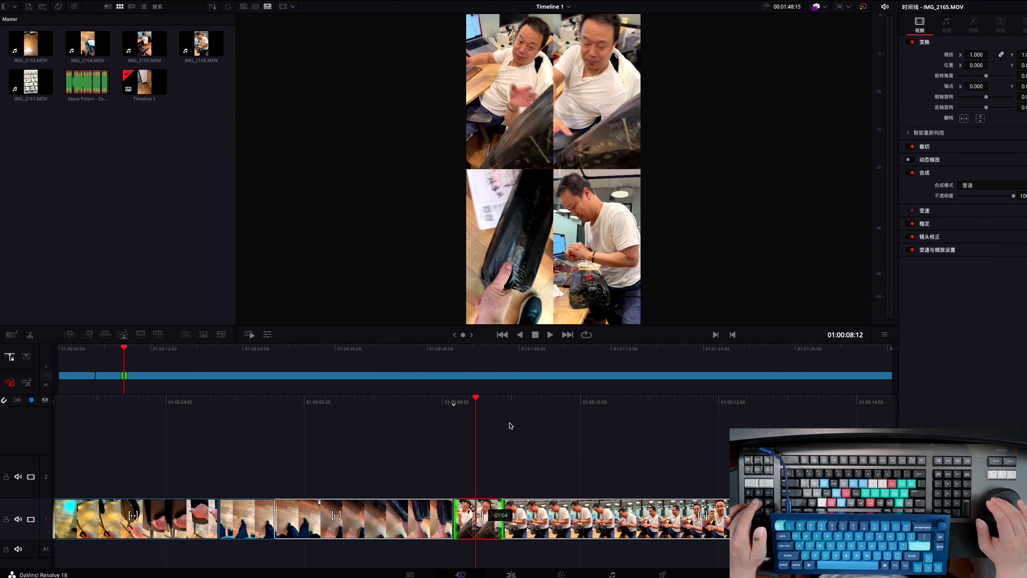
{"action": "key", "text": "comma"}
{"action": "key", "text": "comma"}
{"action": "key", "text": "comma"}
{"action": "key", "text": "comma"}
{"action": "key", "text": "comma"}
{"action": "key", "text": "comma"}
{"action": "key", "text": "comma"}
{"action": "key", "text": "comma"}
{"action": "key", "text": "comma"}
{"action": "key", "text": "comma"}
{"action": "key", "text": "comma"}
{"action": "key", "text": "comma"}
{"action": "key", "text": "comma"}
{"action": "key", "text": "comma"}
{"action": "key", "text": "comma"}
{"action": "key", "text": "comma"}
{"action": "key", "text": "comma"}
{"action": "key", "text": "comma"}
{"action": "key", "text": "comma"}
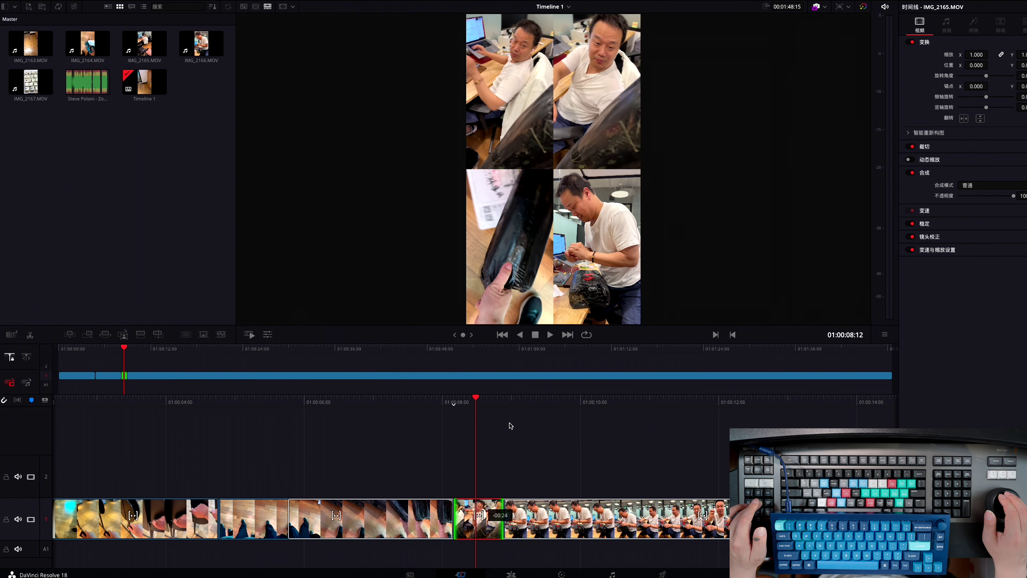
{"action": "key", "text": "period"}
{"action": "key", "text": "period"}
{"action": "key", "text": "period"}
{"action": "key", "text": "period"}
{"action": "key", "text": "period"}
{"action": "key", "text": "period"}
{"action": "key", "text": "period"}
{"action": "key", "text": "period"}
{"action": "key", "text": "period"}
{"action": "key", "text": "period"}
{"action": "key", "text": "comma"}
{"action": "key", "text": "comma"}
{"action": "key", "text": "comma"}
{"action": "key", "text": "comma"}
{"action": "key", "text": "comma"}
{"action": "key", "text": "comma"}
{"action": "key", "text": "comma"}
{"action": "key", "text": "comma"}
{"action": "key", "text": "comma"}
{"action": "key", "text": "comma"}
{"action": "key", "text": "comma"}
{"action": "key", "text": "comma"}
{"action": "key", "text": "comma"}
{"action": "key", "text": "comma"}
{"action": "key", "text": "comma"}
{"action": "key", "text": "comma"}
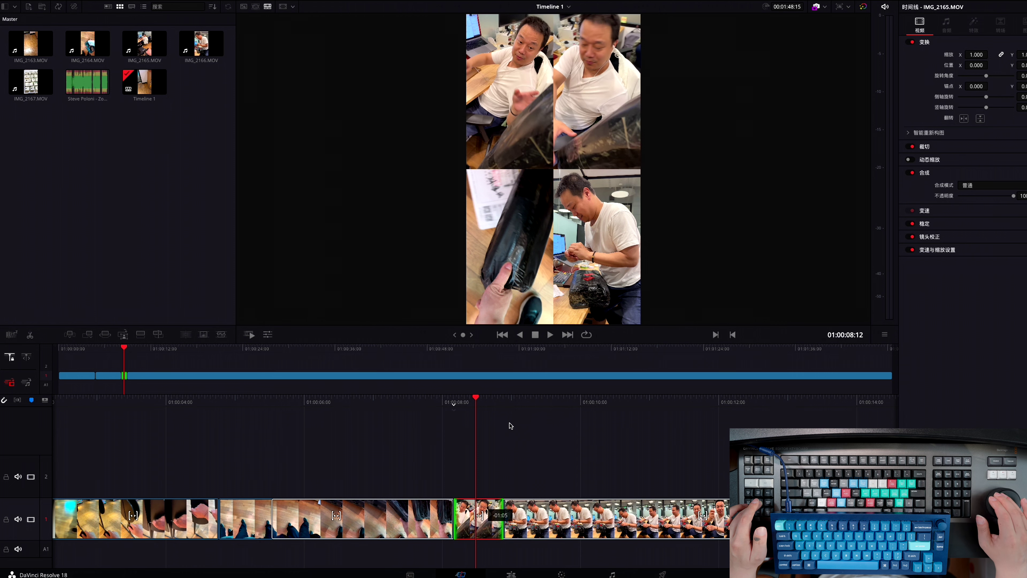
{"action": "key", "text": "period"}
{"action": "key", "text": "period"}
{"action": "key", "text": "period"}
{"action": "key", "text": "period"}
{"action": "key", "text": "period"}
{"action": "key", "text": "period"}
{"action": "key", "text": "period"}
{"action": "key", "text": "period"}
{"action": "key", "text": "period"}
{"action": "key", "text": "period"}
{"action": "key", "text": "period"}
{"action": "key", "text": "period"}
{"action": "key", "text": "period"}
{"action": "key", "text": "period"}
{"action": "key", "text": "period"}
{"action": "key", "text": "period"}
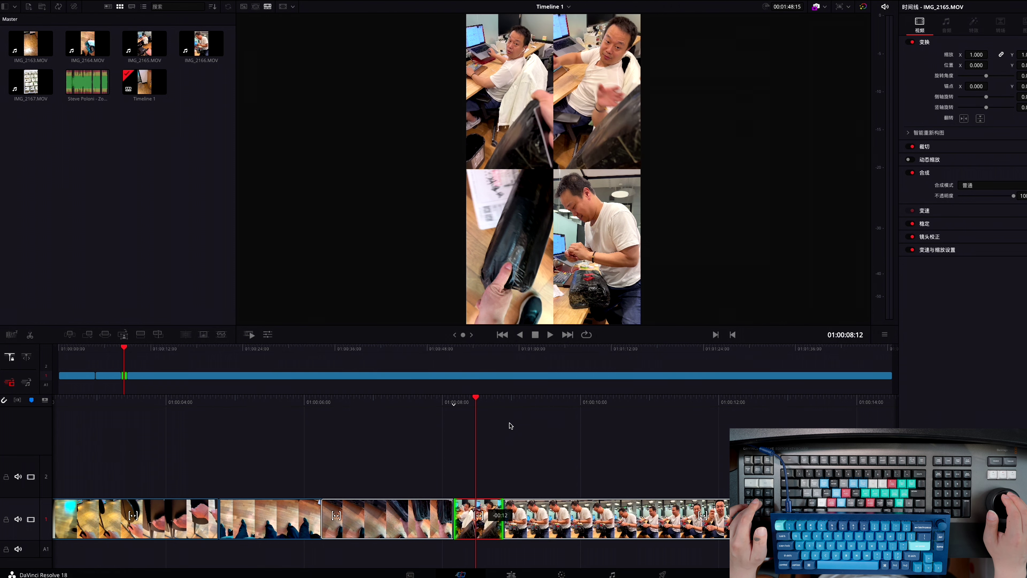
{"action": "key", "text": "comma"}
{"action": "key", "text": "comma"}
{"action": "key", "text": "comma"}
{"action": "key", "text": "comma"}
{"action": "key", "text": "comma"}
{"action": "key", "text": "comma"}
{"action": "key", "text": "comma"}
{"action": "key", "text": "comma"}
{"action": "key", "text": "comma"}
{"action": "key", "text": "comma"}
{"action": "key", "text": "comma"}
{"action": "key", "text": "comma"}
{"action": "key", "text": "comma"}
{"action": "key", "text": "comma"}
{"action": "key", "text": "period"}
{"action": "key", "text": "period"}
{"action": "key", "text": "period"}
{"action": "key", "text": "period"}
{"action": "key", "text": "period"}
{"action": "key", "text": "period"}
{"action": "key", "text": "period"}
{"action": "key", "text": "period"}
{"action": "key", "text": "period"}
{"action": "key", "text": "period"}
{"action": "key", "text": "period"}
{"action": "key", "text": "period"}
{"action": "key", "text": "period"}
{"action": "key", "text": "period"}
{"action": "key", "text": "period"}
{"action": "key", "text": "period"}
{"action": "key", "text": "period"}
{"action": "key", "text": "period"}
{"action": "key", "text": "period"}
{"action": "key", "text": "comma"}
{"action": "key", "text": "comma"}
{"action": "key", "text": "comma"}
{"action": "key", "text": "comma"}
{"action": "key", "text": "comma"}
{"action": "key", "text": "comma"}
{"action": "key", "text": "comma"}
{"action": "key", "text": "comma"}
{"action": "key", "text": "comma"}
{"action": "key", "text": "comma"}
{"action": "key", "text": "comma"}
{"action": "key", "text": "comma"}
{"action": "key", "text": "comma"}
{"action": "key", "text": "comma"}
{"action": "key", "text": "comma"}
{"action": "key", "text": "comma"}
{"action": "key", "text": "comma"}
{"action": "key", "text": "comma"}
{"action": "key", "text": "comma"}
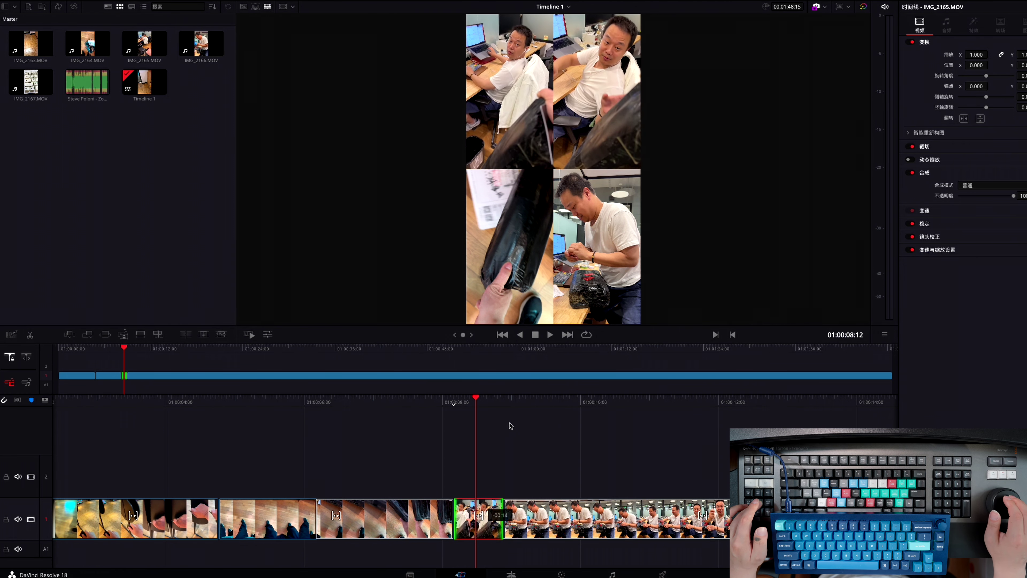
Keep slipping the footage of the short IMG_2165.MOV piece in both directions frame by frame, settling on a source offset of -00:11.
{"action": "key", "text": "period"}
{"action": "key", "text": "period"}
{"action": "key", "text": "period"}
{"action": "key", "text": "period"}
{"action": "key", "text": "period"}
{"action": "key", "text": "period"}
{"action": "key", "text": "period"}
{"action": "key", "text": "period"}
{"action": "key", "text": "period"}
{"action": "key", "text": "period"}
{"action": "key", "text": "period"}
{"action": "key", "text": "period"}
{"action": "key", "text": "period"}
{"action": "key", "text": "period"}
{"action": "key", "text": "period"}
{"action": "key", "text": "period"}
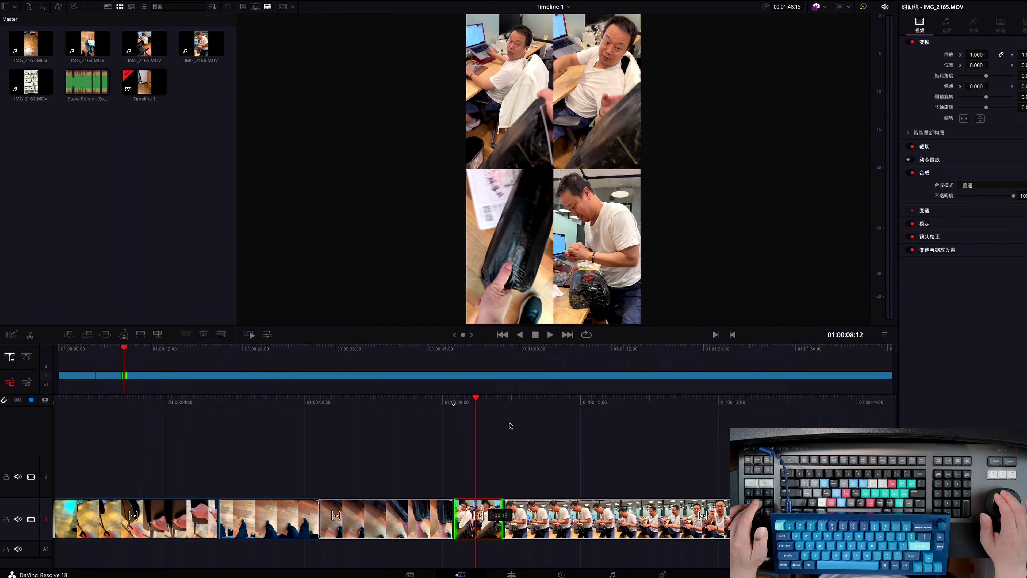
{"action": "key", "text": "comma"}
{"action": "key", "text": "comma"}
{"action": "key", "text": "comma"}
{"action": "key", "text": "comma"}
{"action": "key", "text": "comma"}
{"action": "key", "text": "comma"}
{"action": "key", "text": "comma"}
{"action": "key", "text": "comma"}
{"action": "key", "text": "comma"}
{"action": "key", "text": "comma"}
{"action": "key", "text": "comma"}
{"action": "key", "text": "comma"}
{"action": "key", "text": "comma"}
{"action": "key", "text": "comma"}
{"action": "key", "text": "comma"}
{"action": "key", "text": "comma"}
{"action": "key", "text": "comma"}
{"action": "key", "text": "comma"}
{"action": "key", "text": "comma"}
{"action": "key", "text": "comma"}
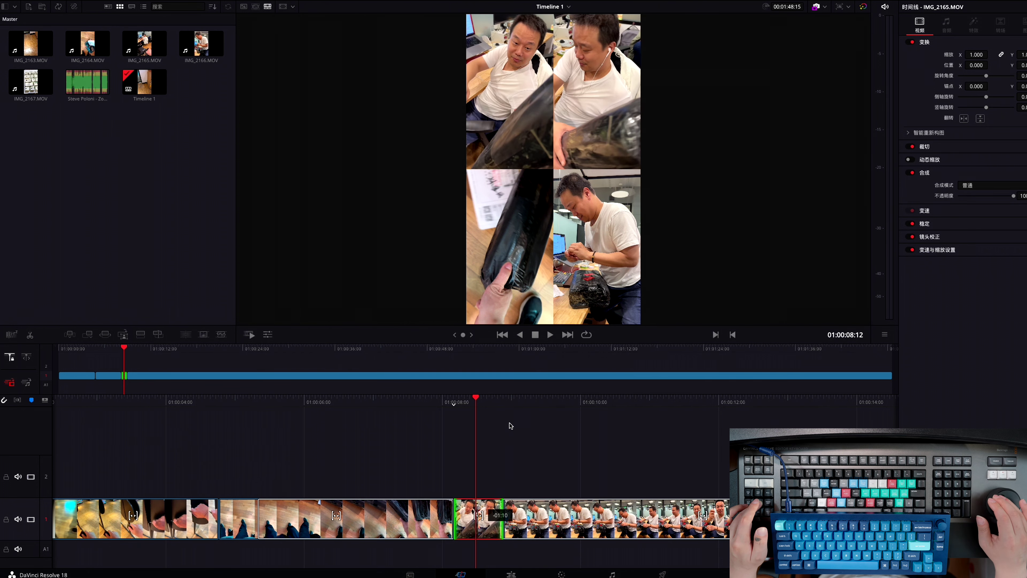
{"action": "key", "text": "period"}
{"action": "key", "text": "period"}
{"action": "key", "text": "period"}
{"action": "key", "text": "period"}
{"action": "key", "text": "period"}
{"action": "key", "text": "period"}
{"action": "key", "text": "period"}
{"action": "key", "text": "period"}
{"action": "key", "text": "period"}
{"action": "key", "text": "period"}
{"action": "key", "text": "period"}
{"action": "key", "text": "period"}
{"action": "key", "text": "period"}
{"action": "key", "text": "period"}
{"action": "key", "text": "period"}
{"action": "key", "text": "period"}
{"action": "key", "text": "period"}
{"action": "key", "text": "period"}
{"action": "key", "text": "period"}
{"action": "key", "text": "period"}
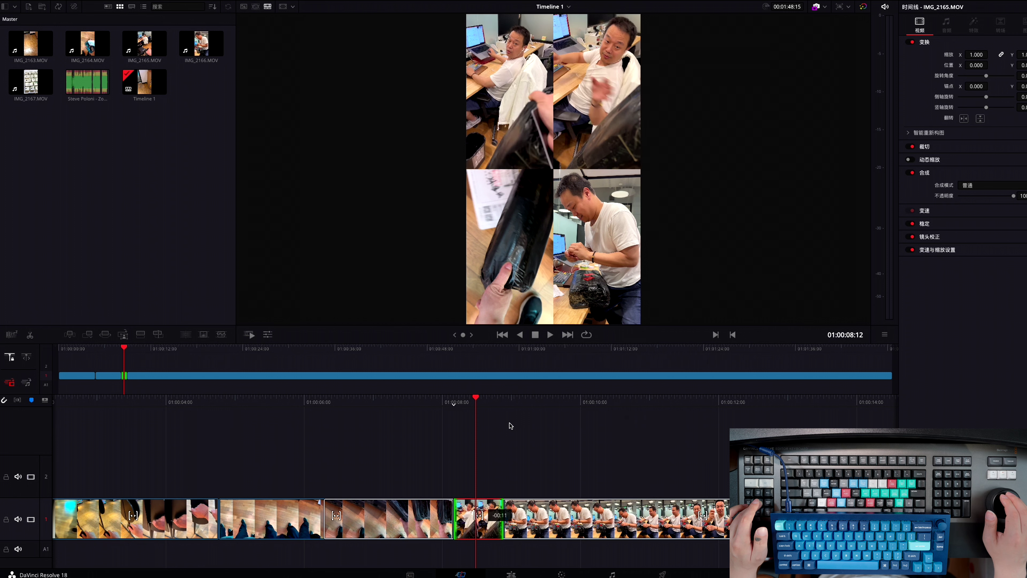
Step frame by frame around the start of the short IMG_2165.MOV piece and play it twice from its start to review the slipped footage.
{"action": "key", "text": "Up"}
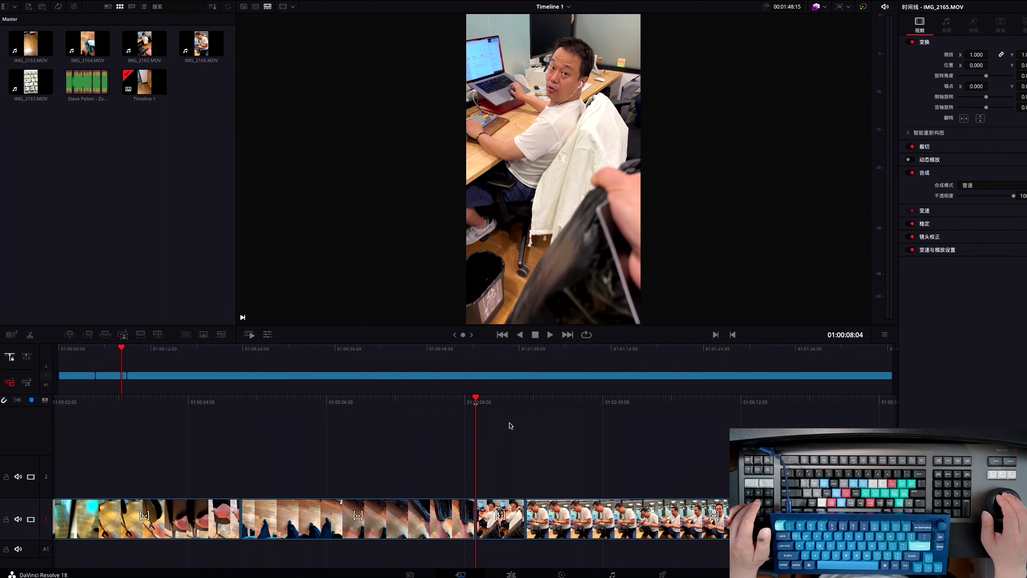
{"action": "key", "text": "Left"}
{"action": "key", "text": "Left"}
{"action": "key", "text": "Left"}
{"action": "key", "text": "Left"}
{"action": "key", "text": "Left"}
{"action": "key", "text": "Left"}
{"action": "key", "text": "Left"}
{"action": "key", "text": "Right"}
{"action": "key", "text": "Right"}
{"action": "key", "text": "Right"}
{"action": "key", "text": "Right"}
{"action": "key", "text": "Right"}
{"action": "key", "text": "Right"}
{"action": "key", "text": "Right"}
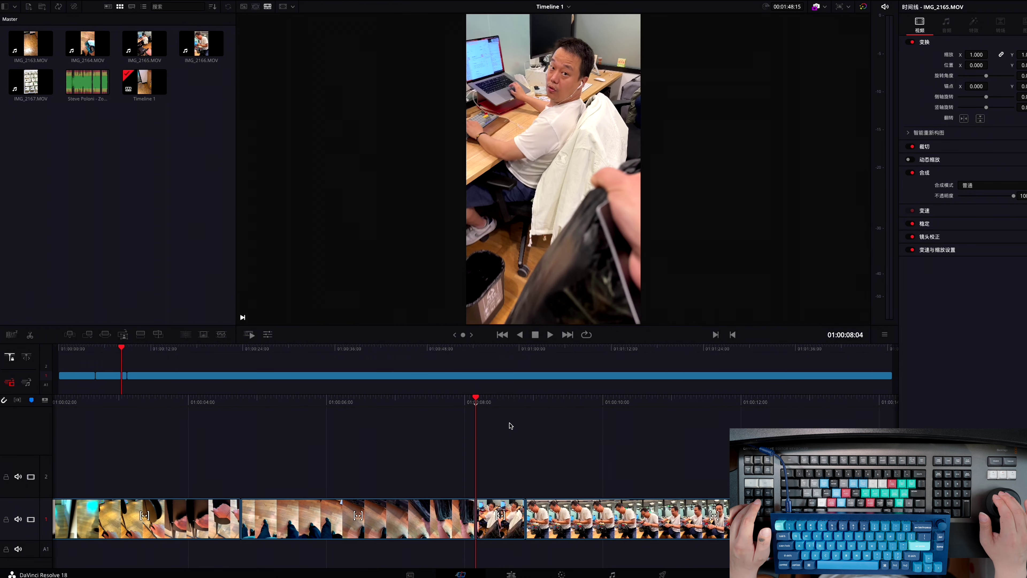
{"action": "key", "text": "space"}
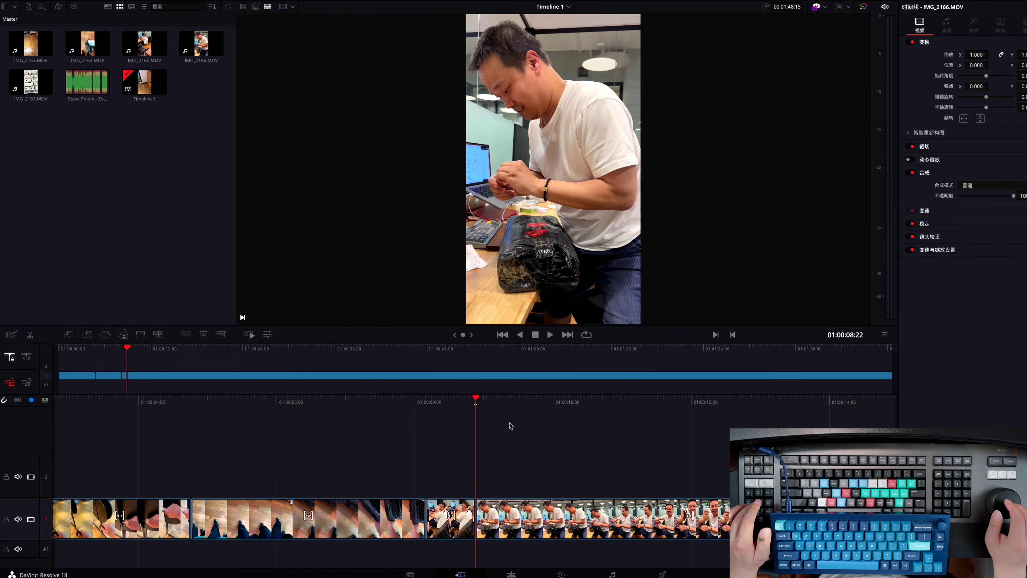
{"action": "key", "text": "Up"}
{"action": "key", "text": "space"}
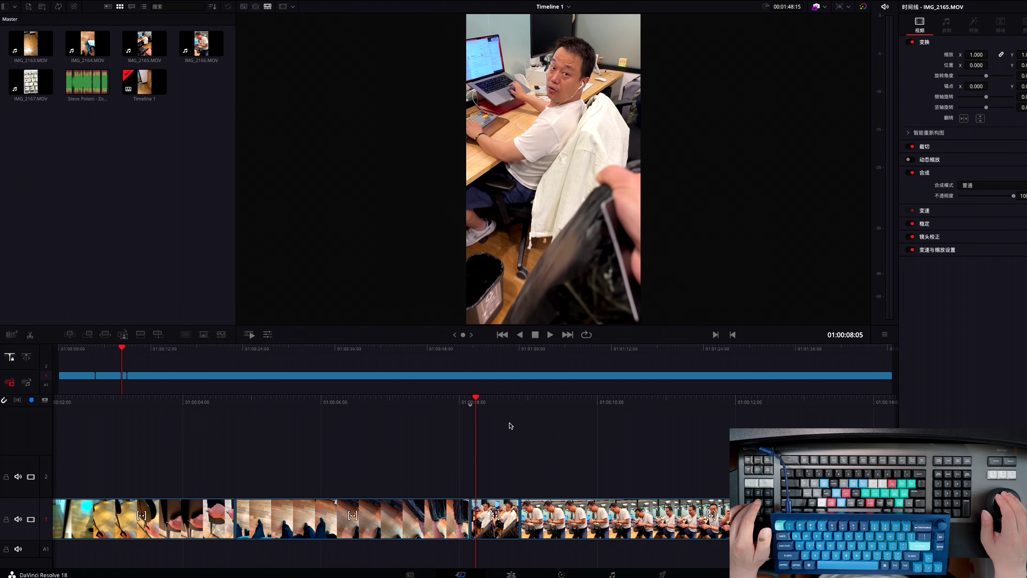
Resume slipping the short IMG_2165.MOV piece frame by frame, bringing the new slip offset to +00:21.
{"action": "key", "text": "s"}
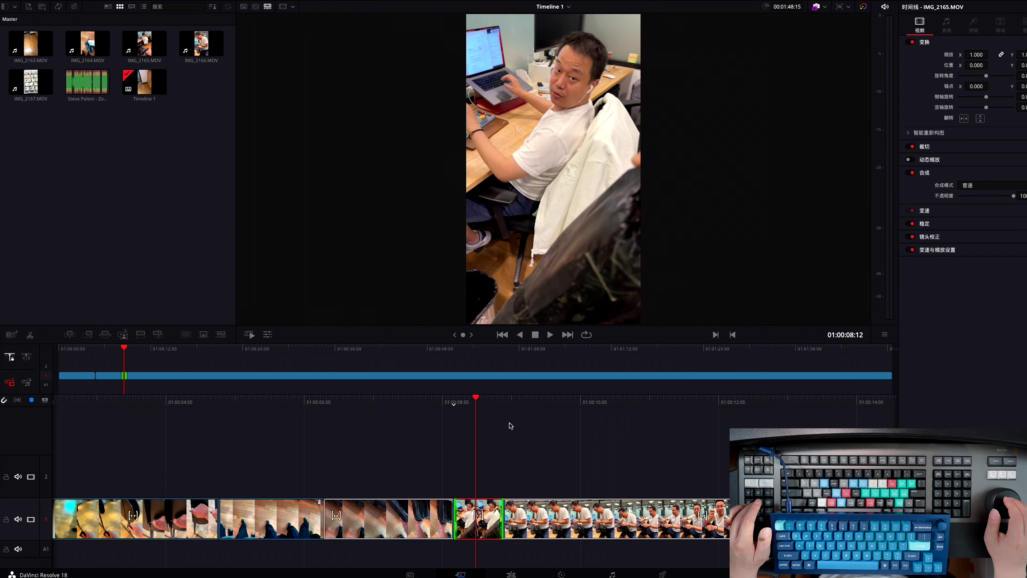
{"action": "key", "text": "s"}
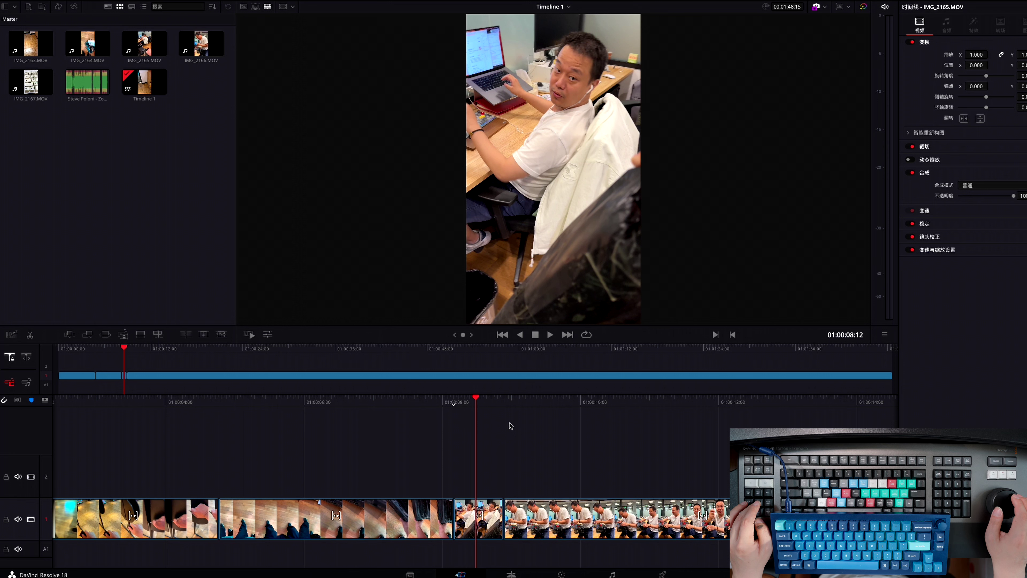
{"action": "key", "text": "ctrl+z"}
{"action": "key", "text": "comma"}
{"action": "key", "text": "comma"}
{"action": "key", "text": "comma"}
{"action": "key", "text": "comma"}
{"action": "key", "text": "comma"}
{"action": "key", "text": "comma"}
{"action": "key", "text": "comma"}
{"action": "key", "text": "comma"}
{"action": "key", "text": "comma"}
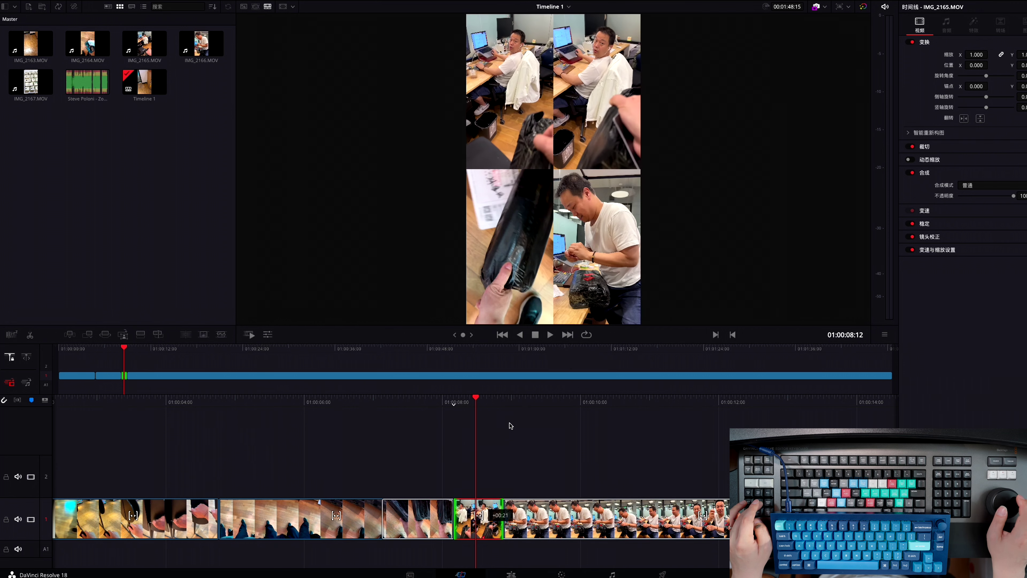